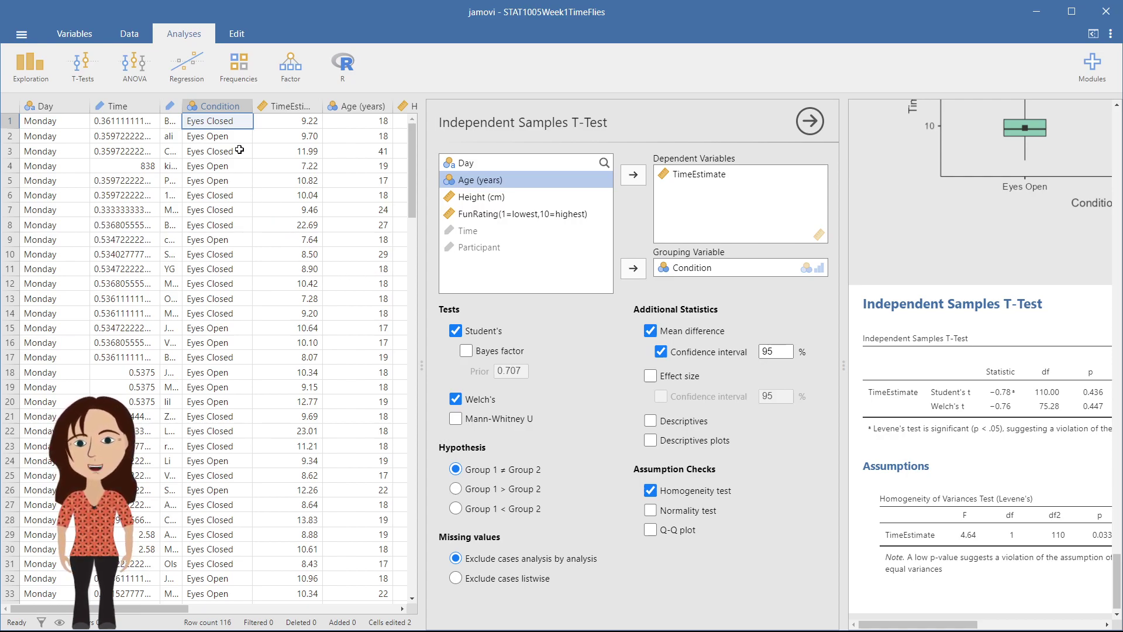
Step: Run Descriptives on the Condition variable with a bar plot, and enlarge the results area to show the whole plot
click(228, 107)
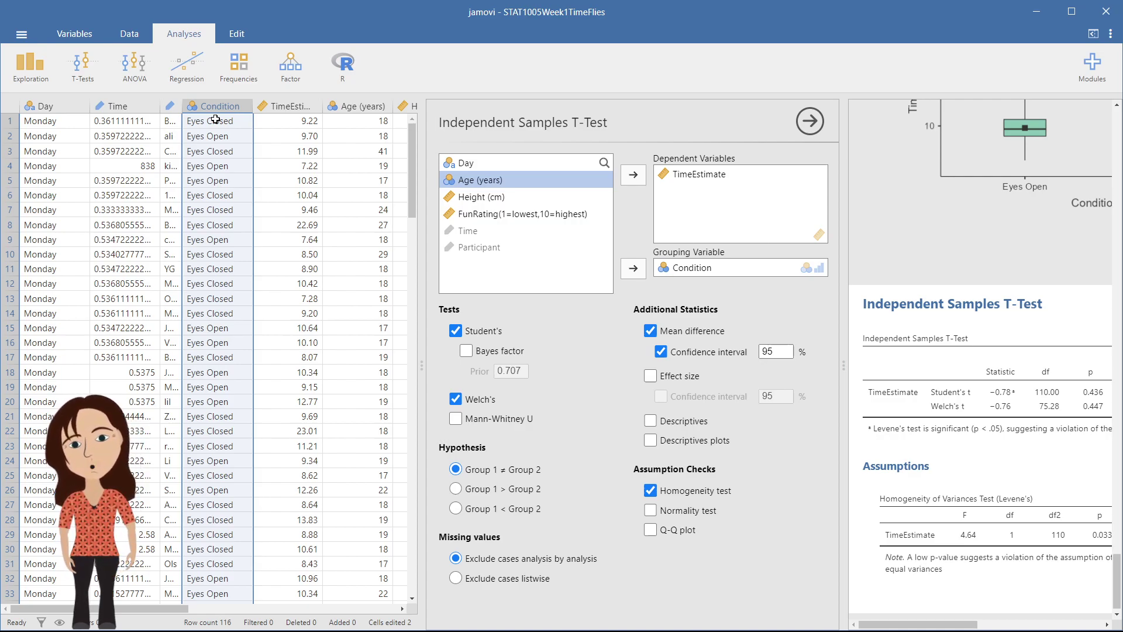
click(47, 76)
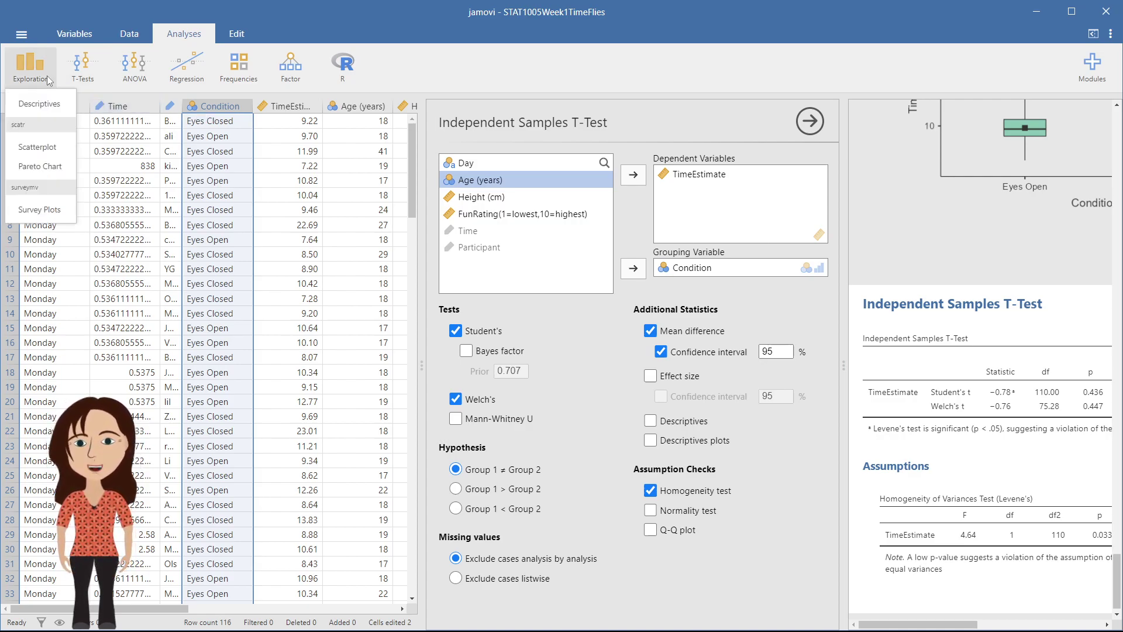
click(38, 104)
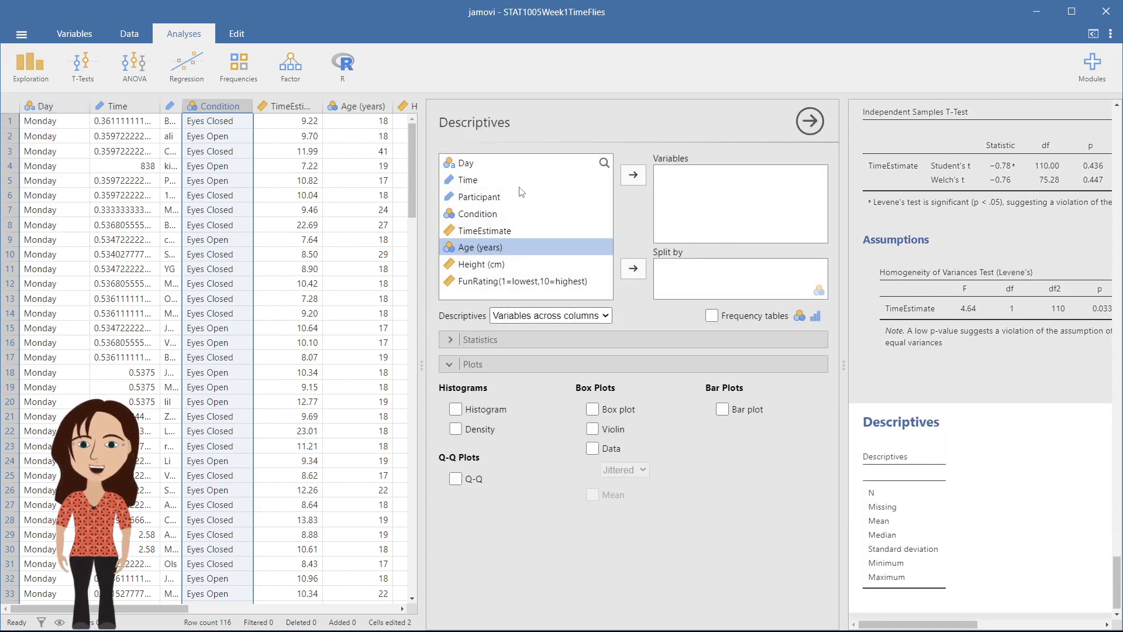
click(490, 215)
click(636, 178)
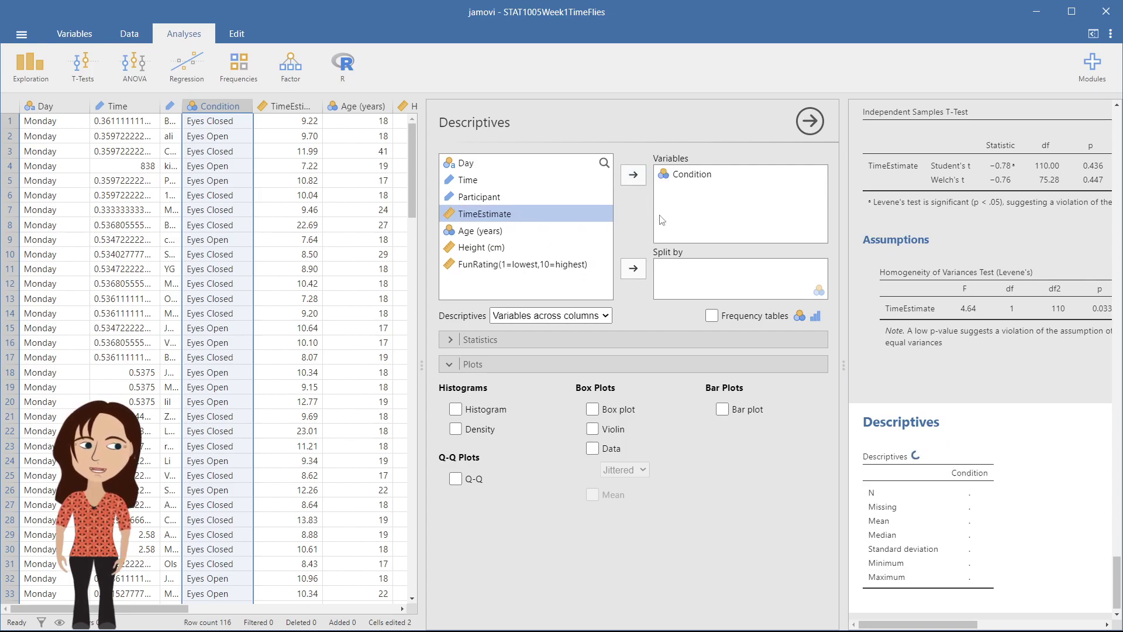
click(722, 408)
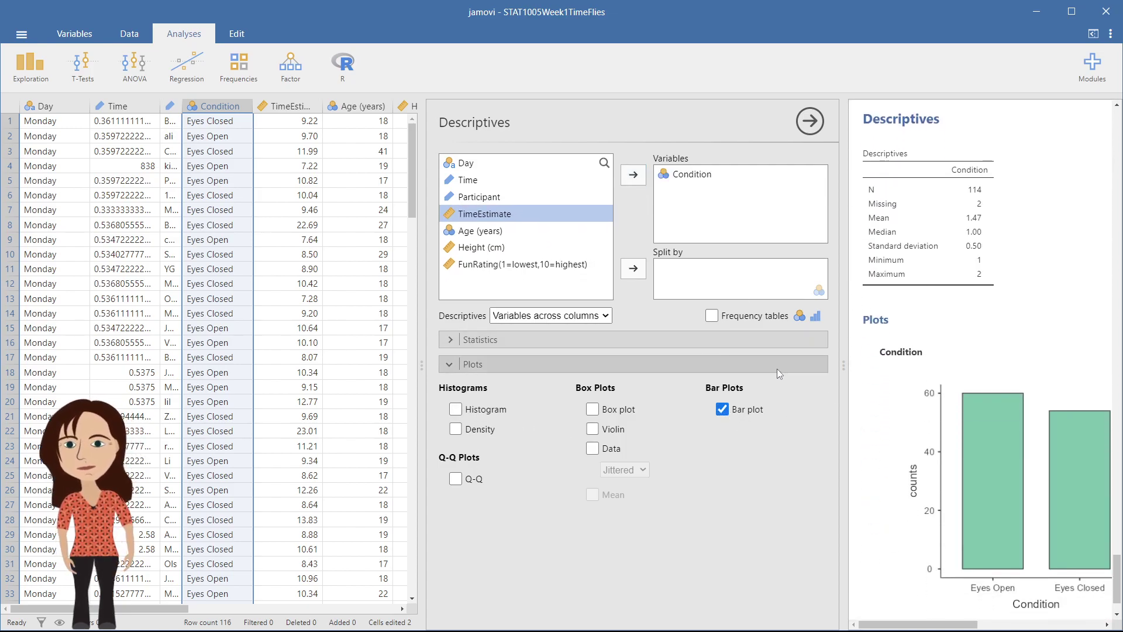
drag(422, 367, 254, 367)
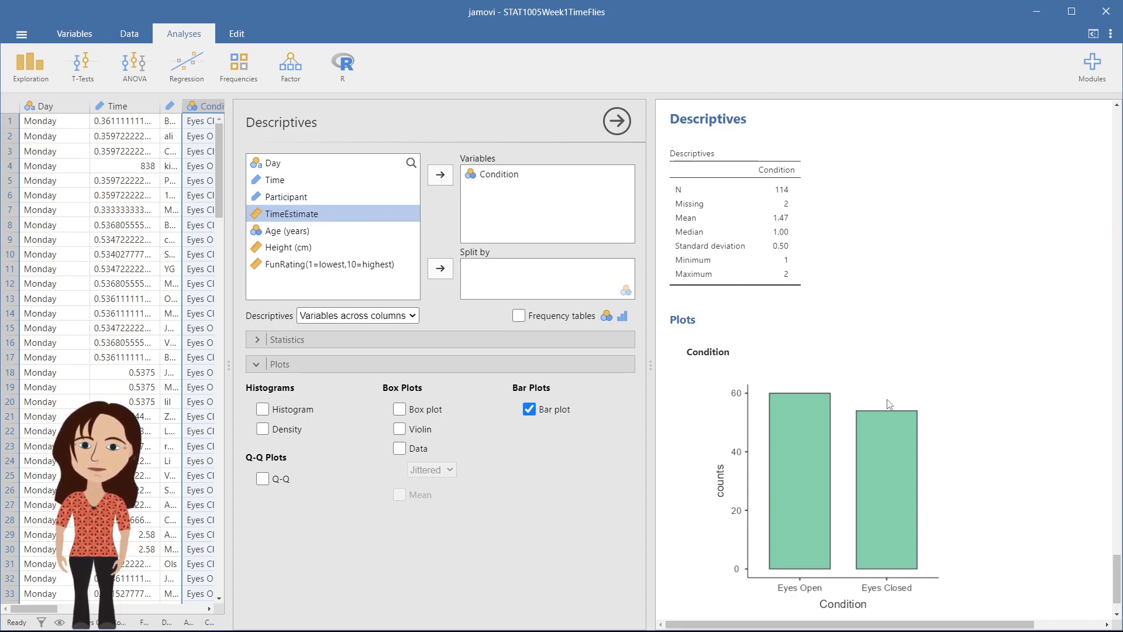
scroll(887, 400, down, 2)
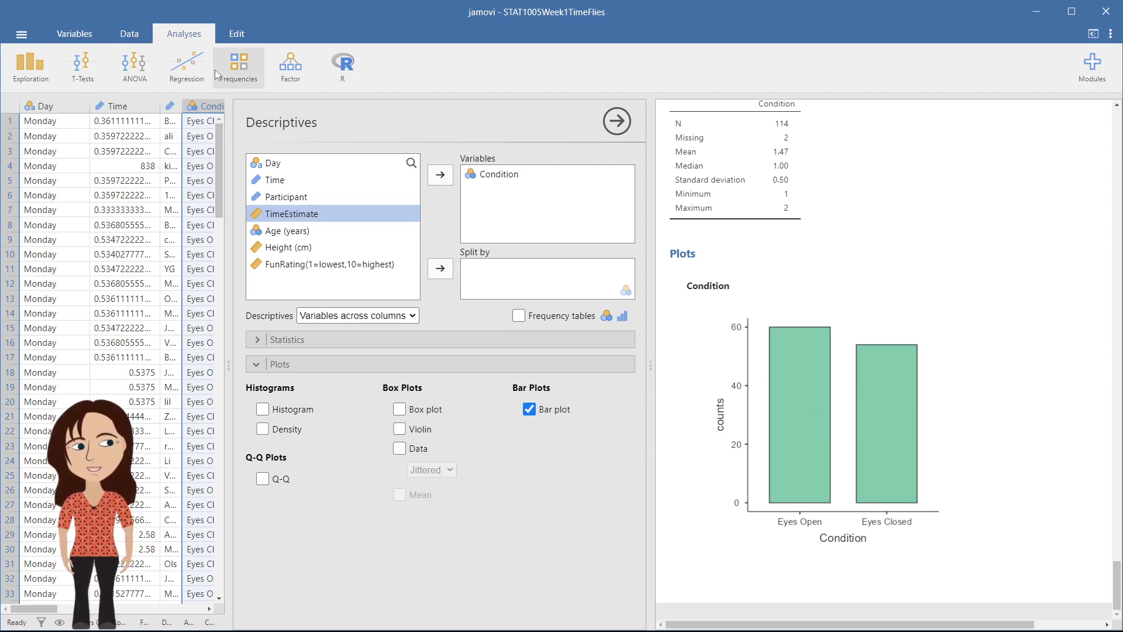
Step: Run a two-outcome proportion test (binomial test) on Condition with test value 0.5 and 95% confidence intervals
click(254, 69)
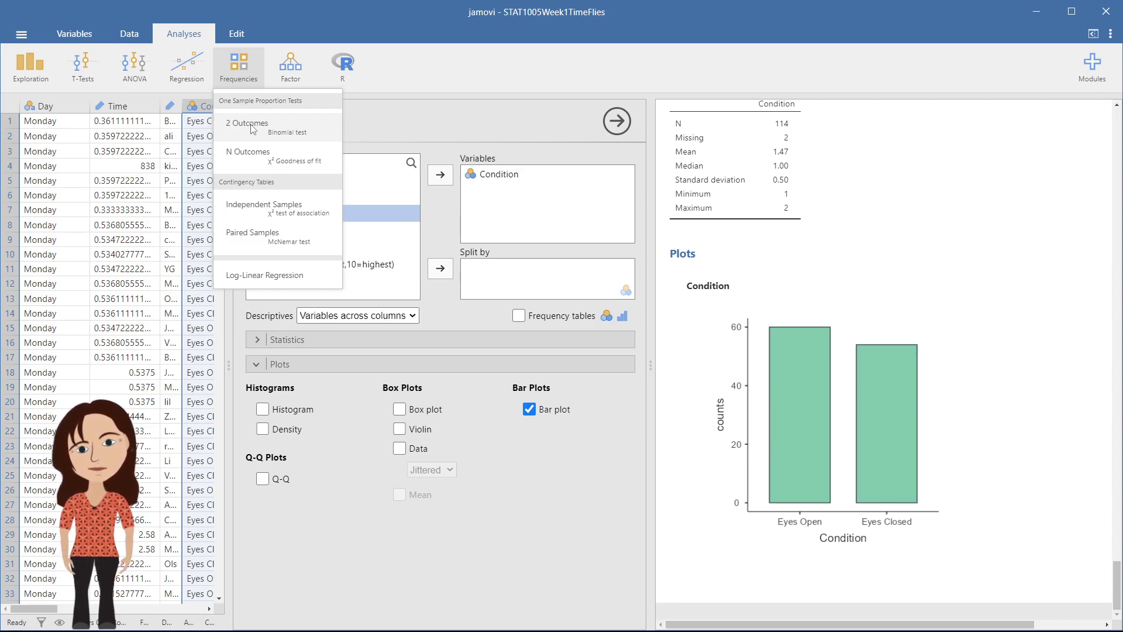
click(253, 129)
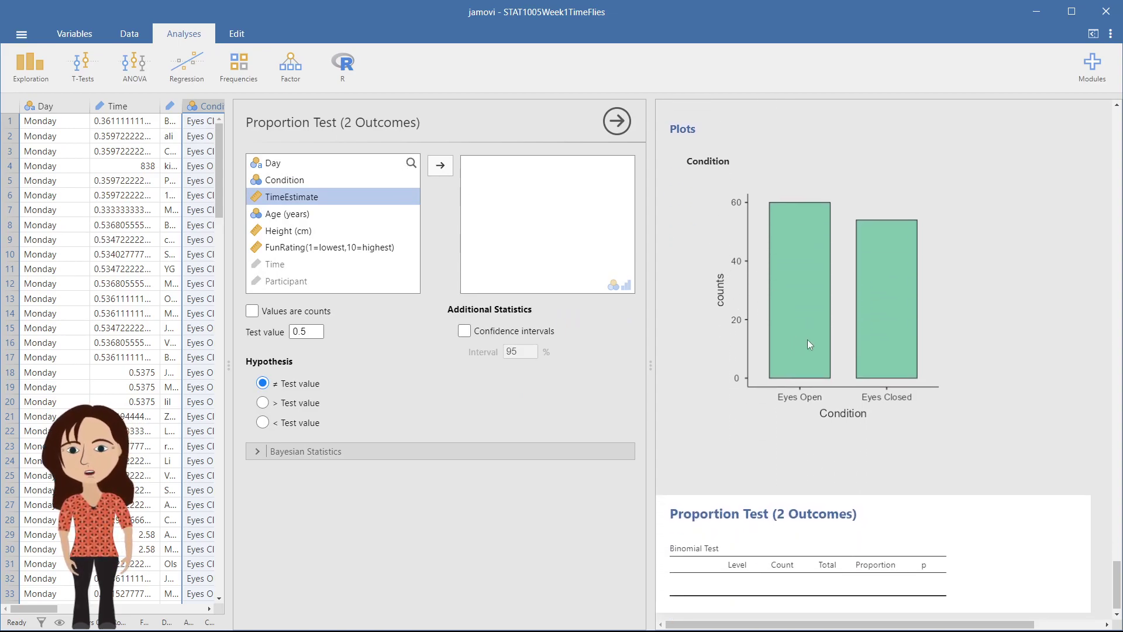
click(316, 181)
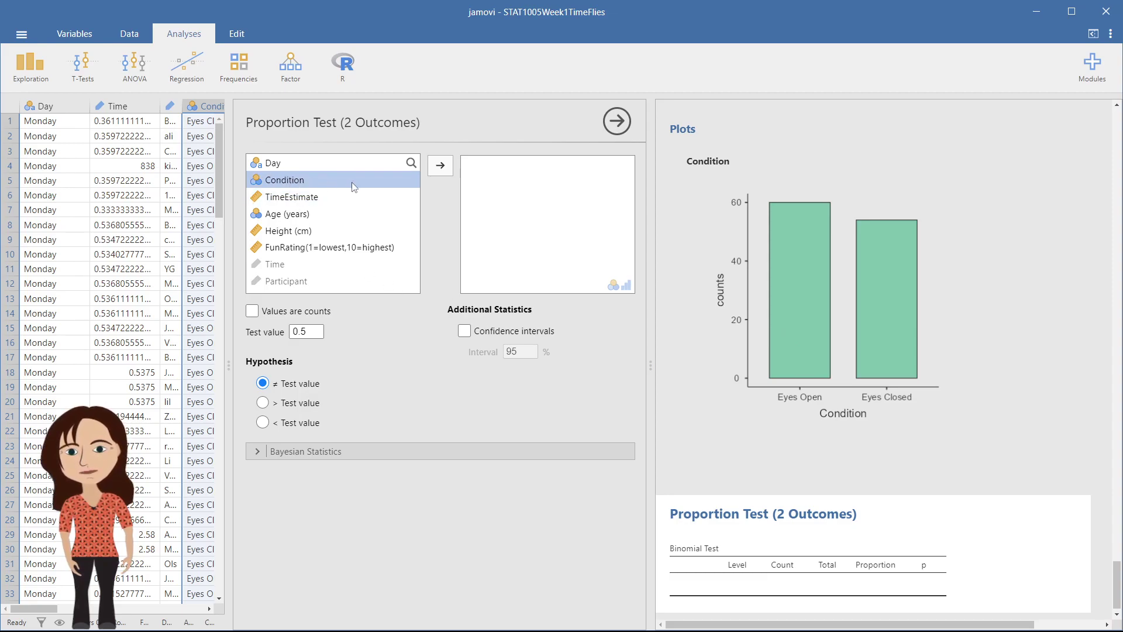
click(441, 167)
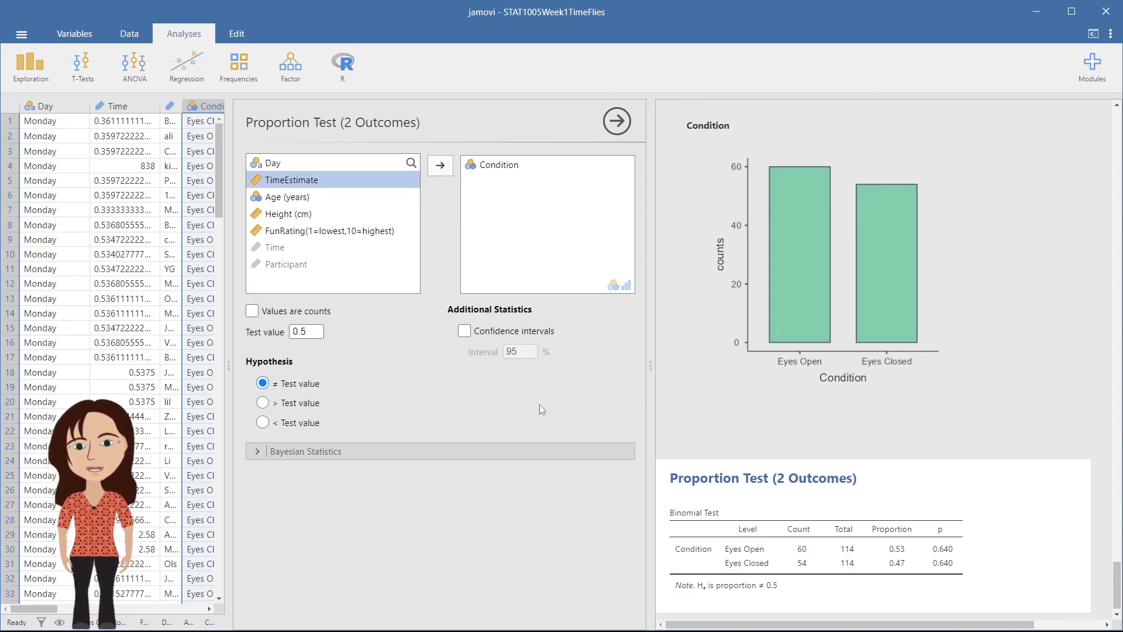
double_click(311, 332)
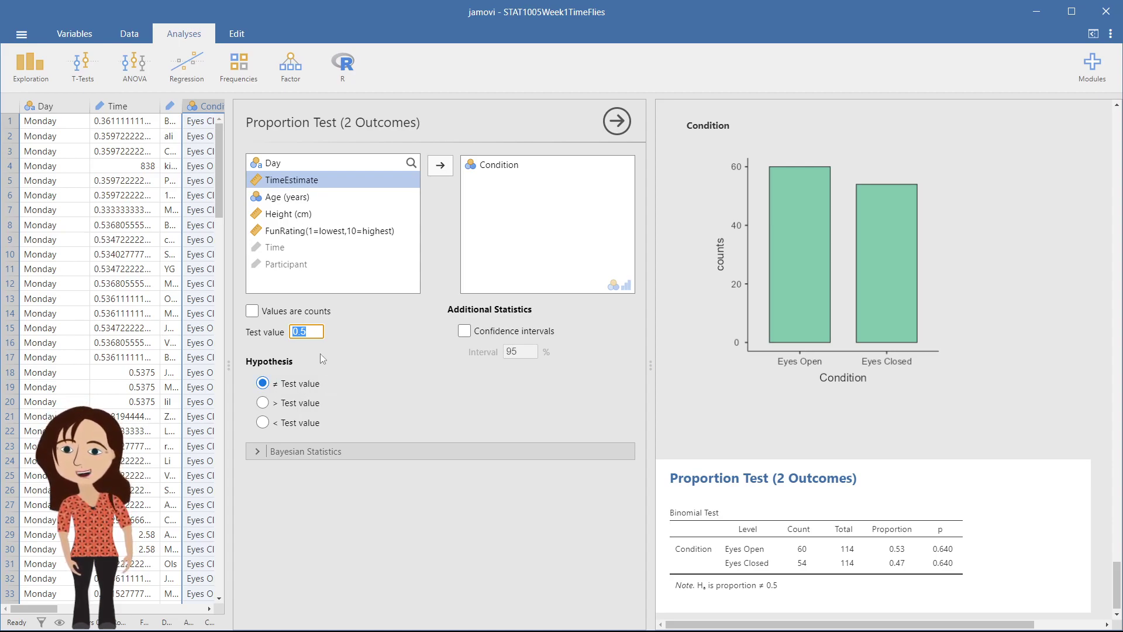
click(464, 331)
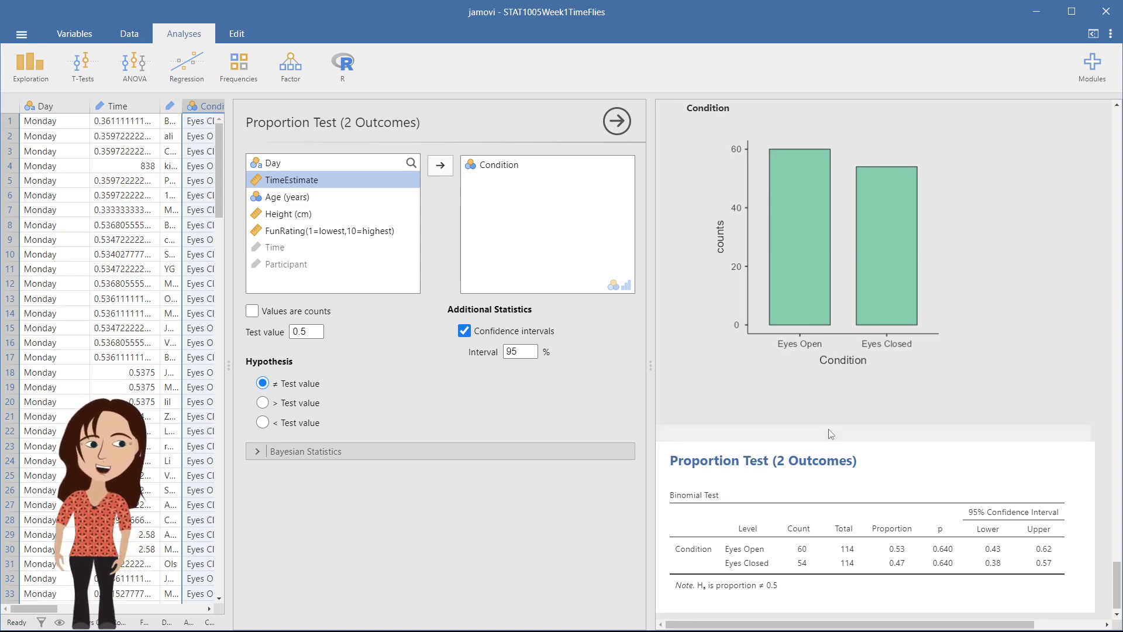
scroll(831, 435, down, 1)
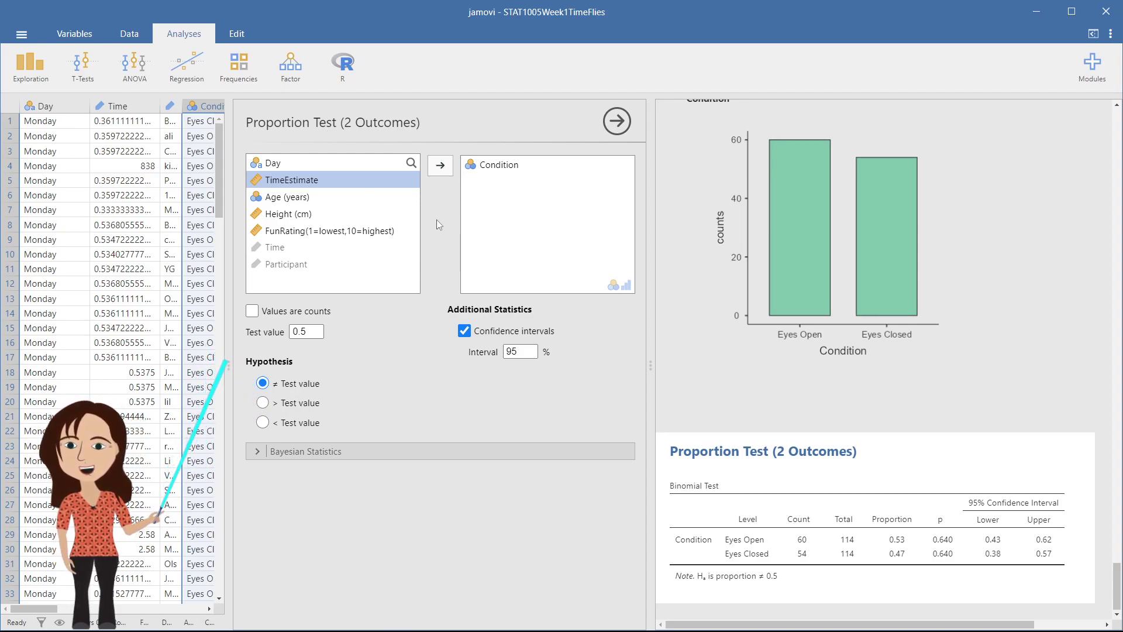
Step: Create an independent samples contingency table (χ² test of association) with Day as rows and Condition as columns
click(244, 76)
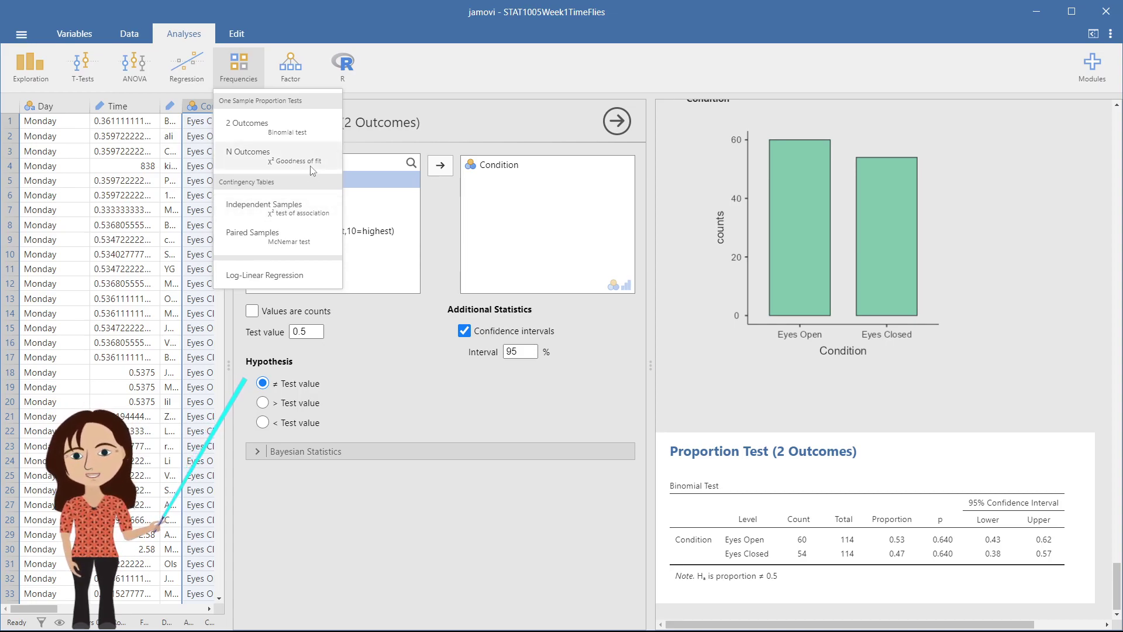
click(300, 212)
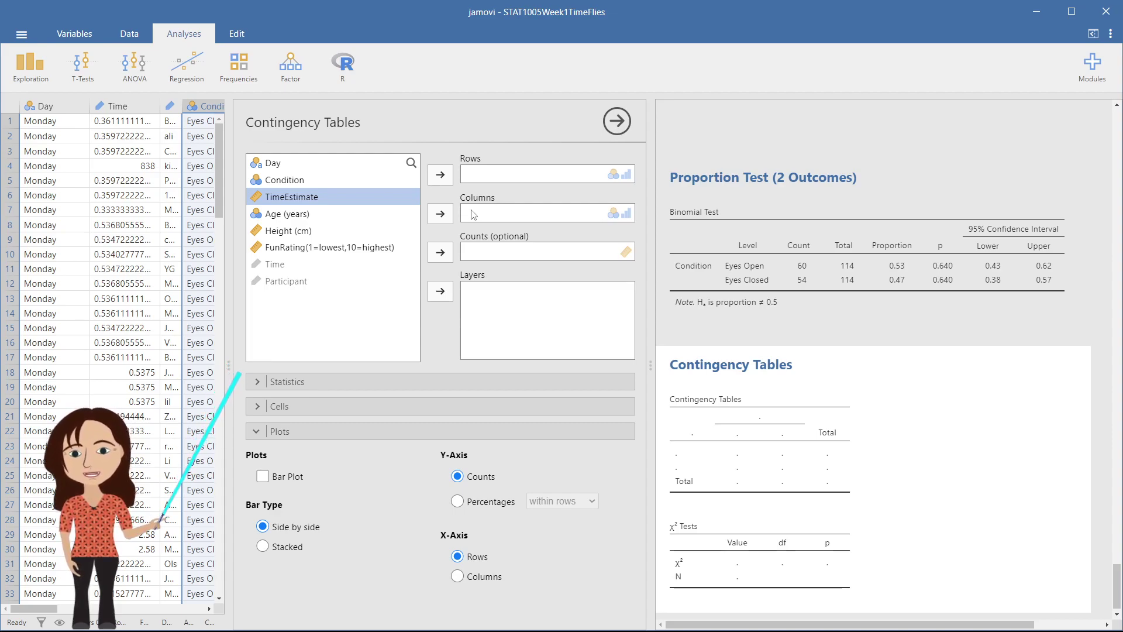
click(299, 169)
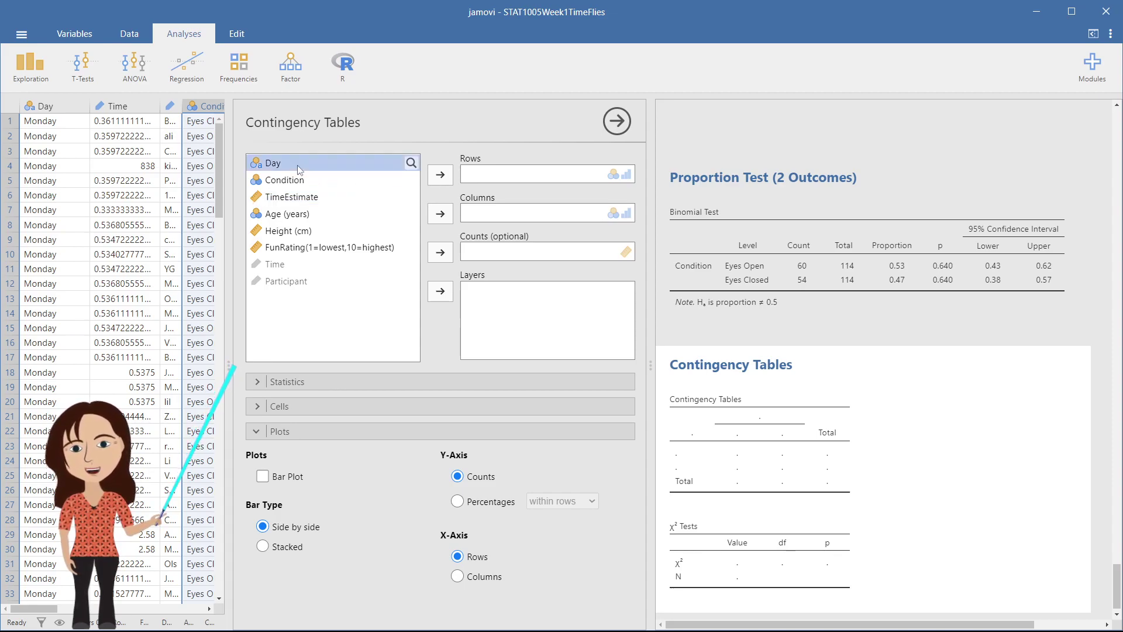
click(440, 175)
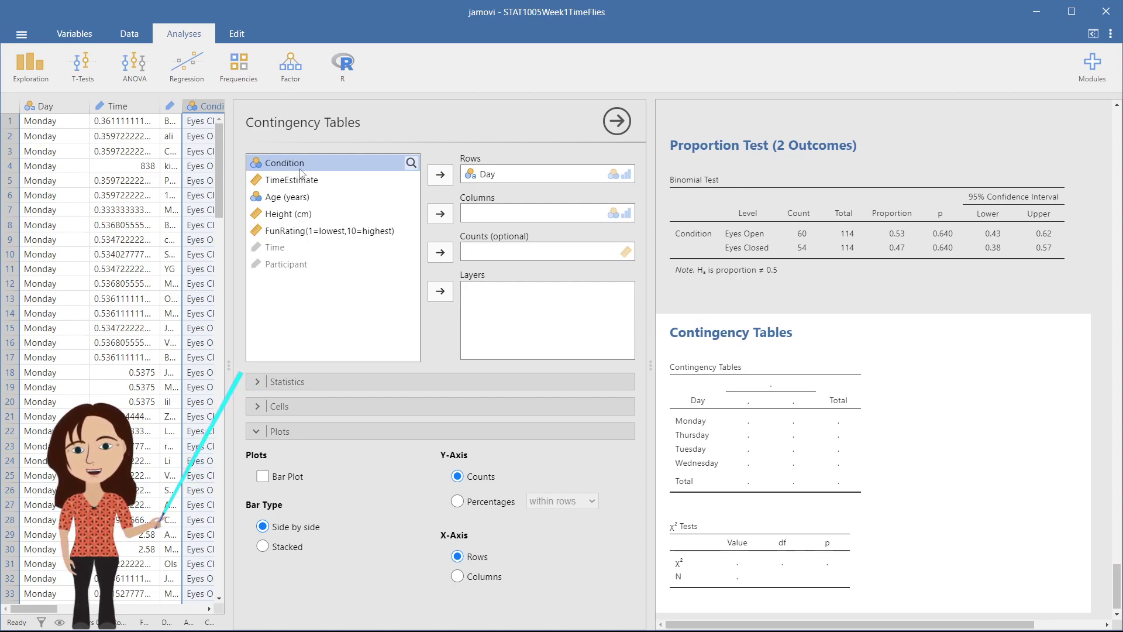
click(440, 214)
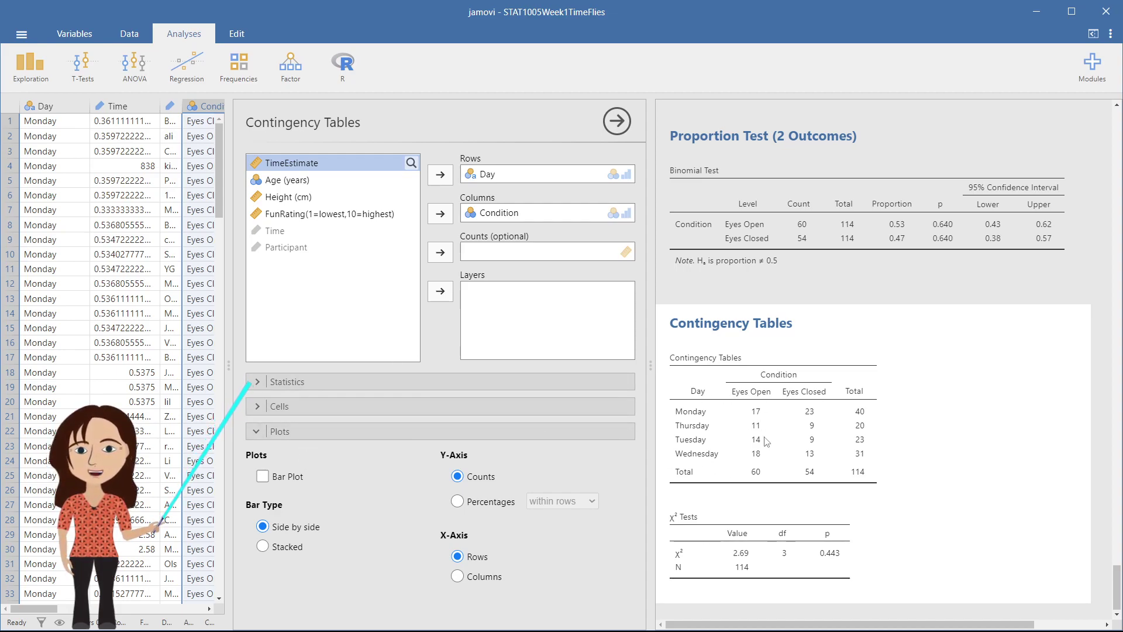
Step: Add expected counts to the contingency table cells, and try total percentages before removing them again
click(256, 407)
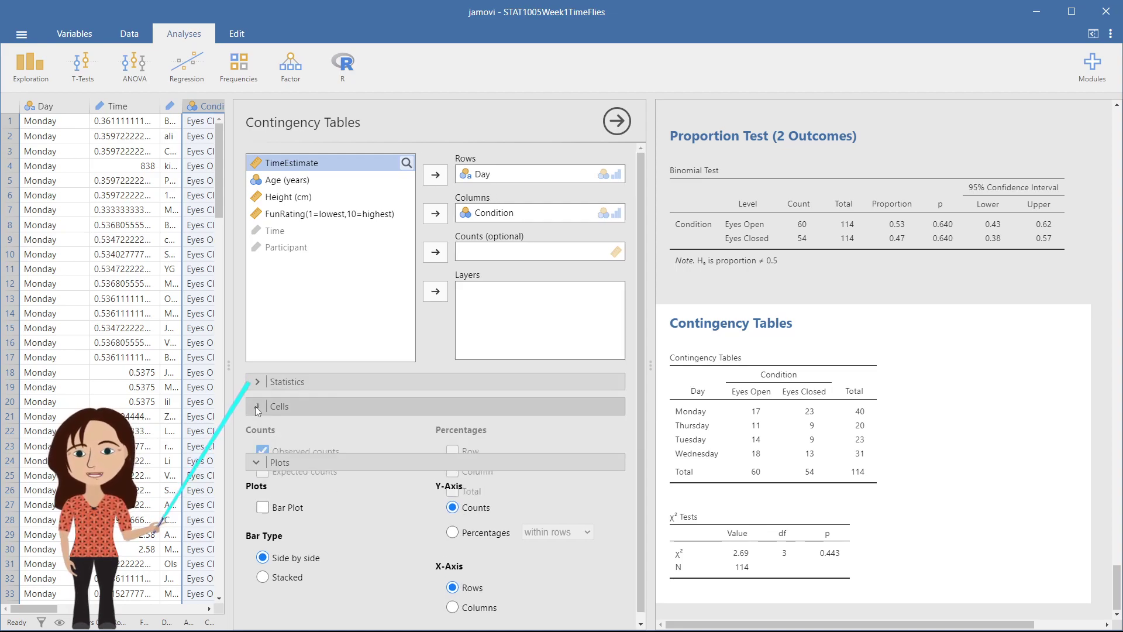
click(263, 471)
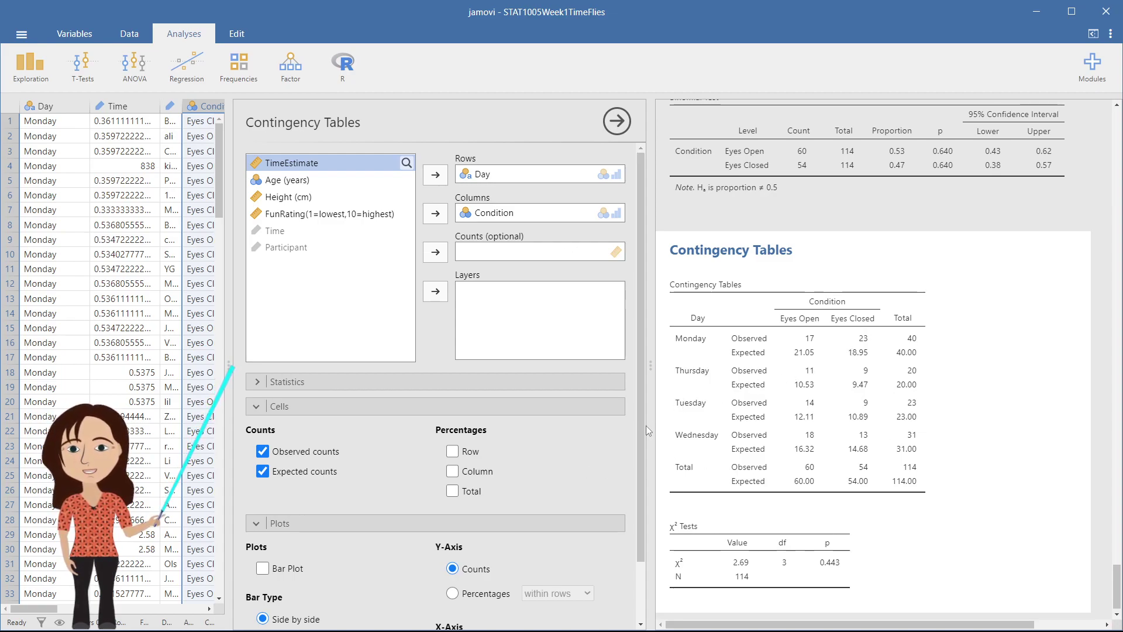
drag(643, 427, 643, 497)
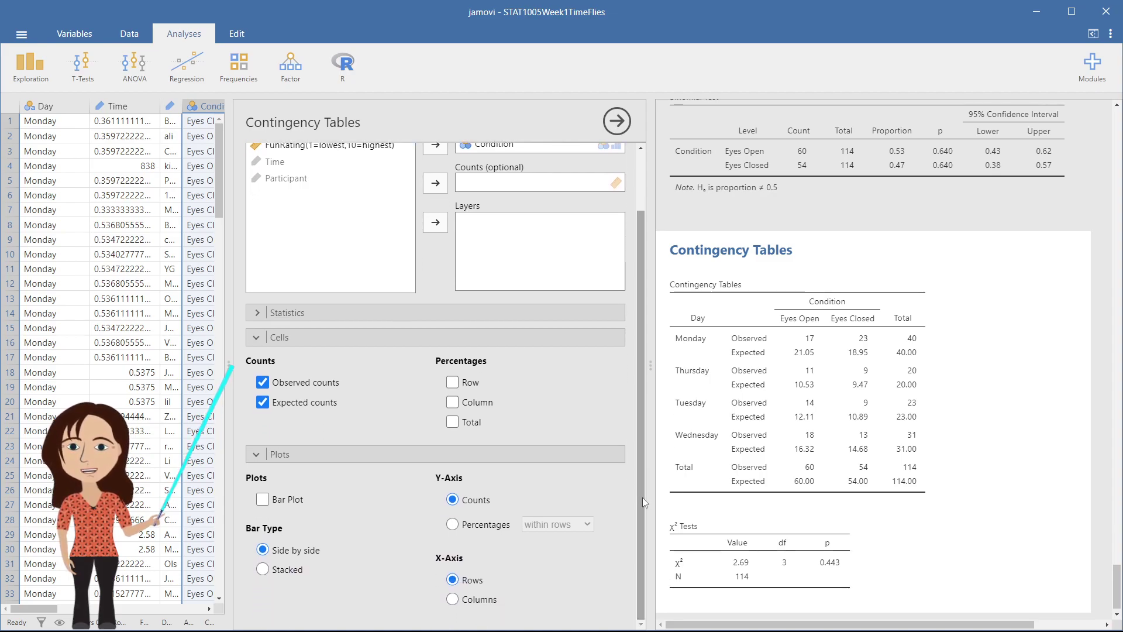
click(452, 423)
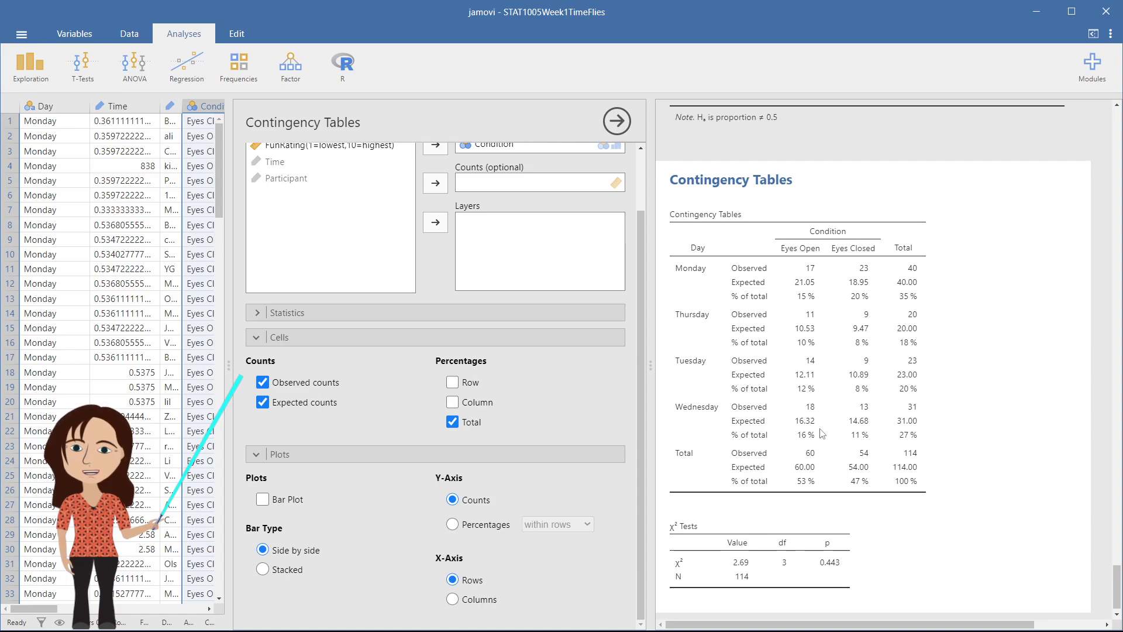
click(454, 423)
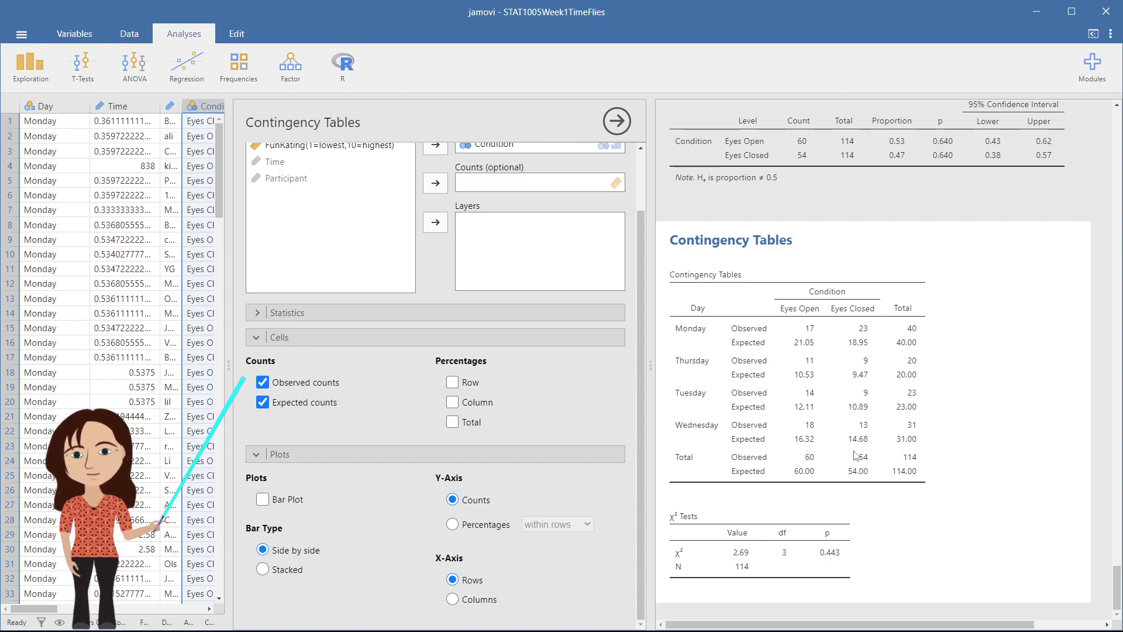
Step: Review the tests and comparative measures offered in the contingency table's statistics options
click(258, 338)
click(258, 385)
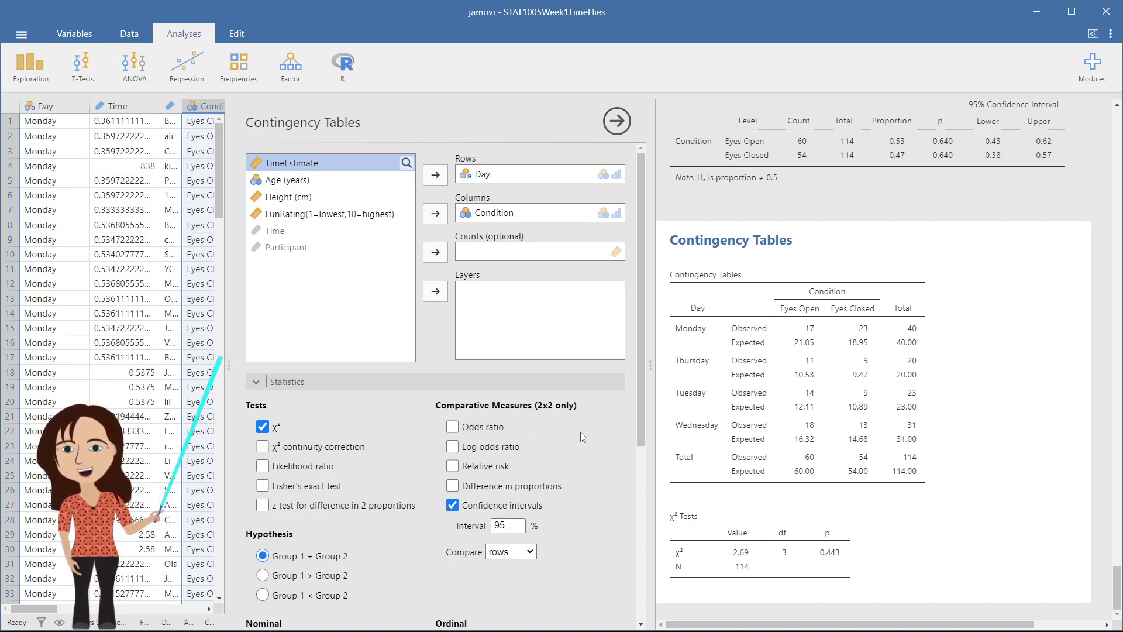
scroll(580, 432, down, 2)
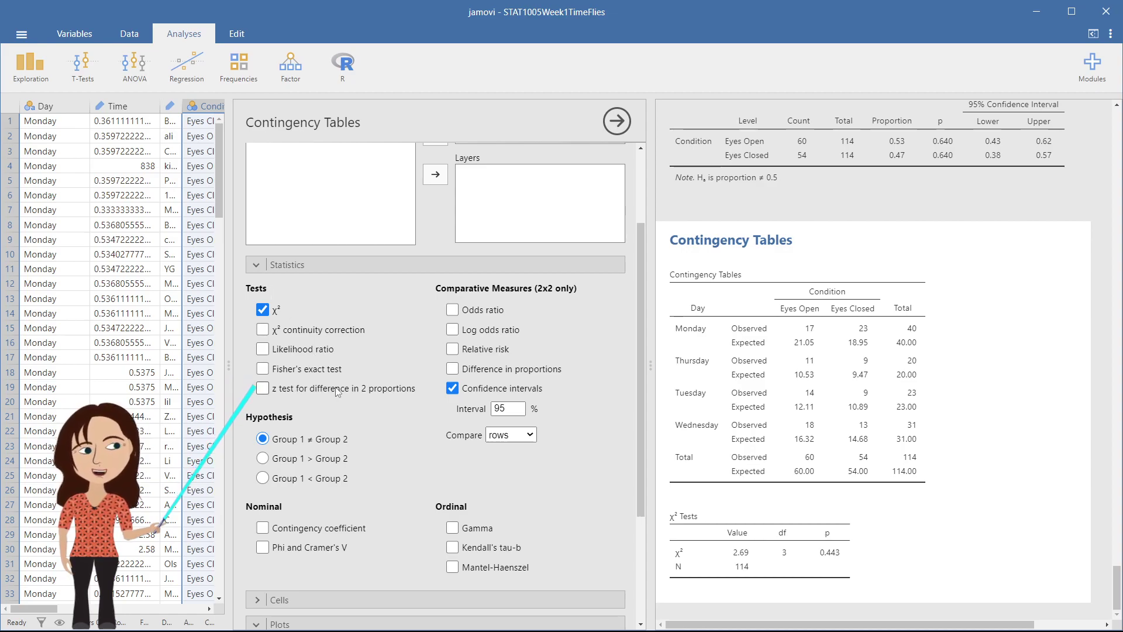
click(261, 267)
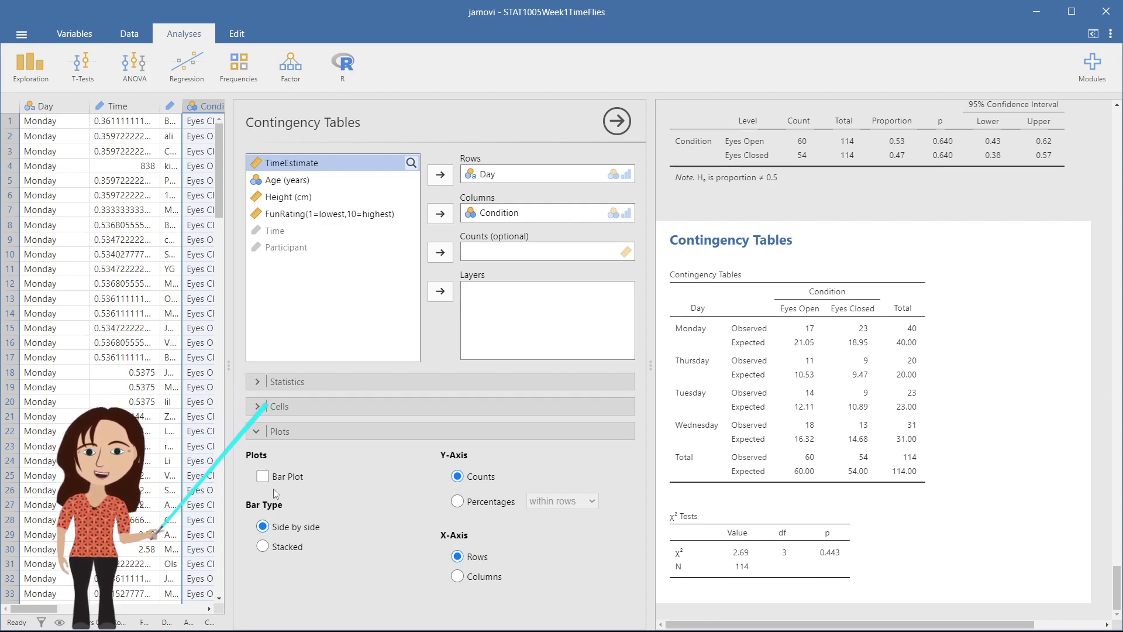
Step: Add a stacked bar plot to the contingency table analysis with percentages on the Y-axis
click(263, 476)
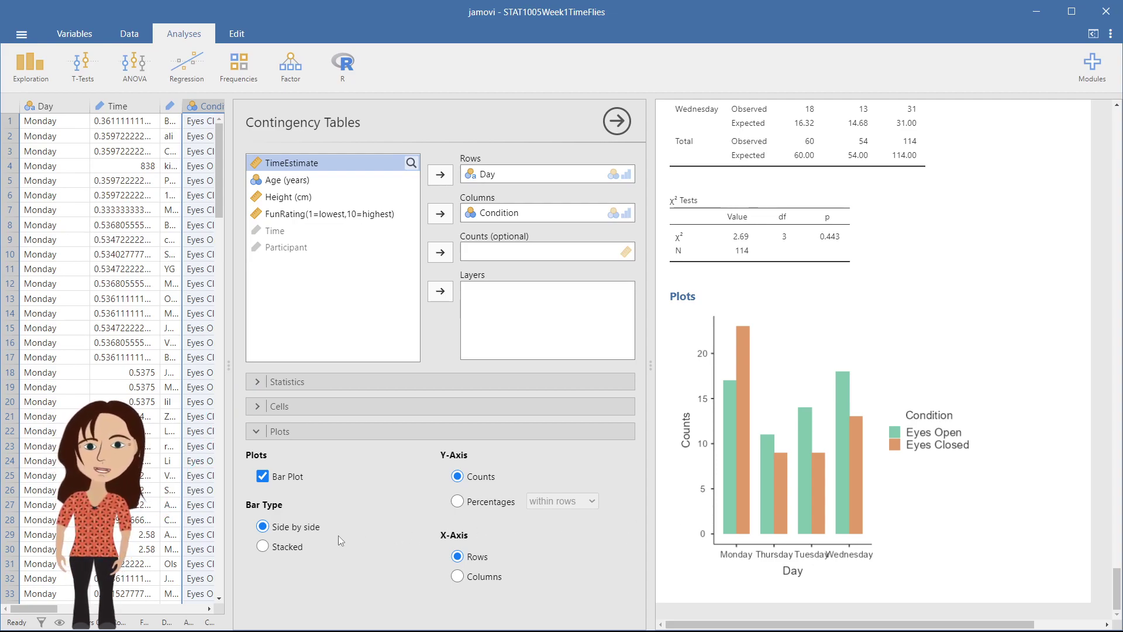
click(263, 547)
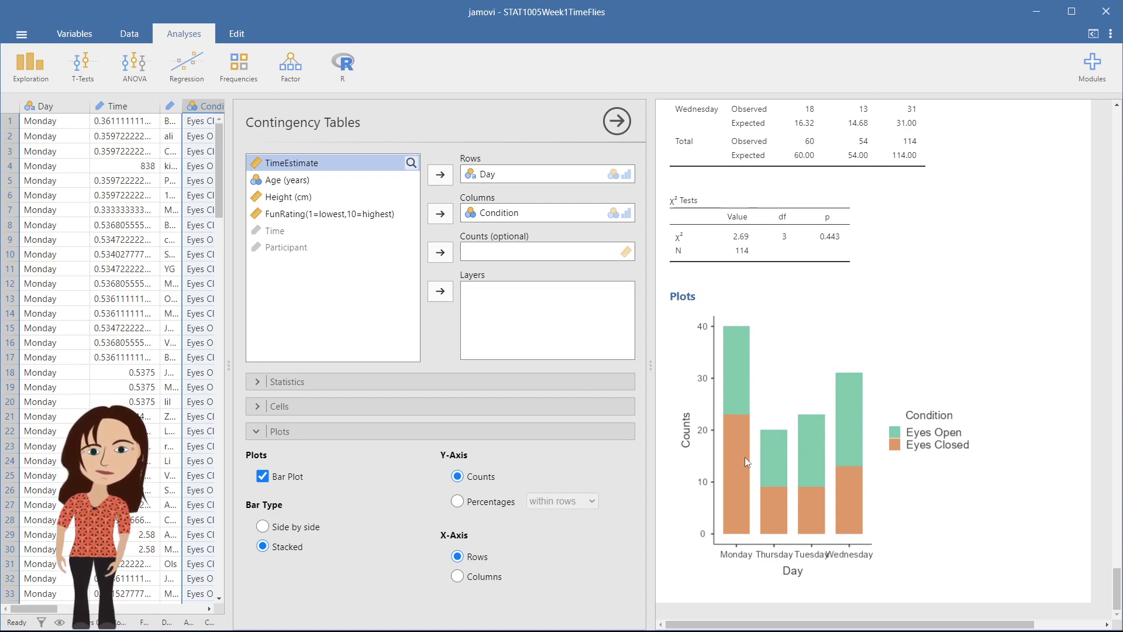
click(457, 501)
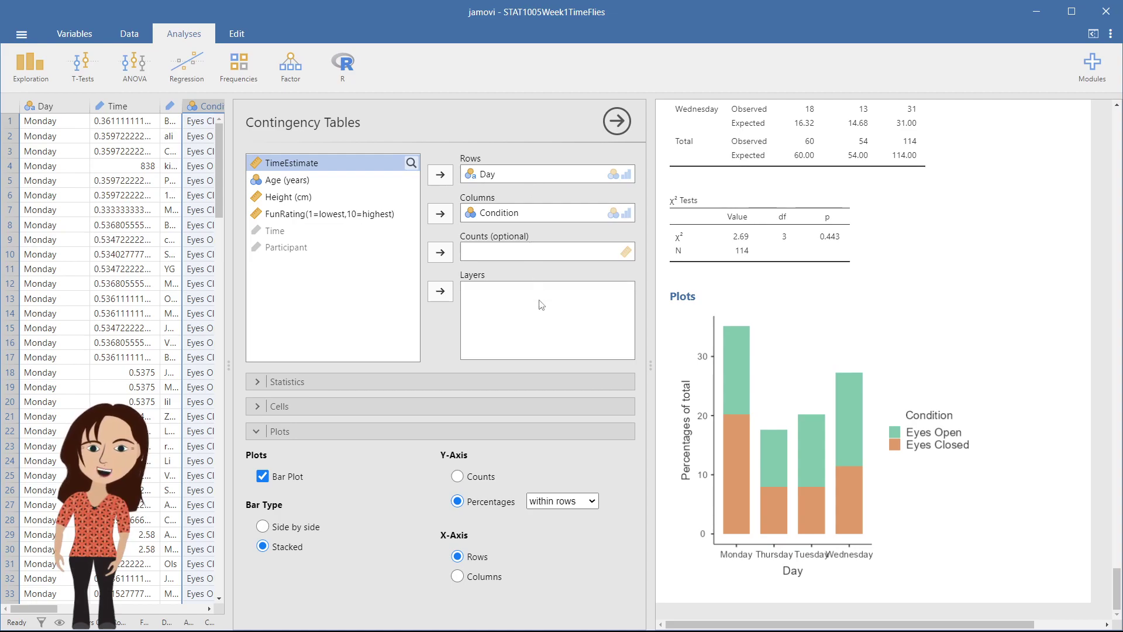
Step: Try the bar plot's Y-axis percentages within column and within rows, and finally set them to of total
click(570, 504)
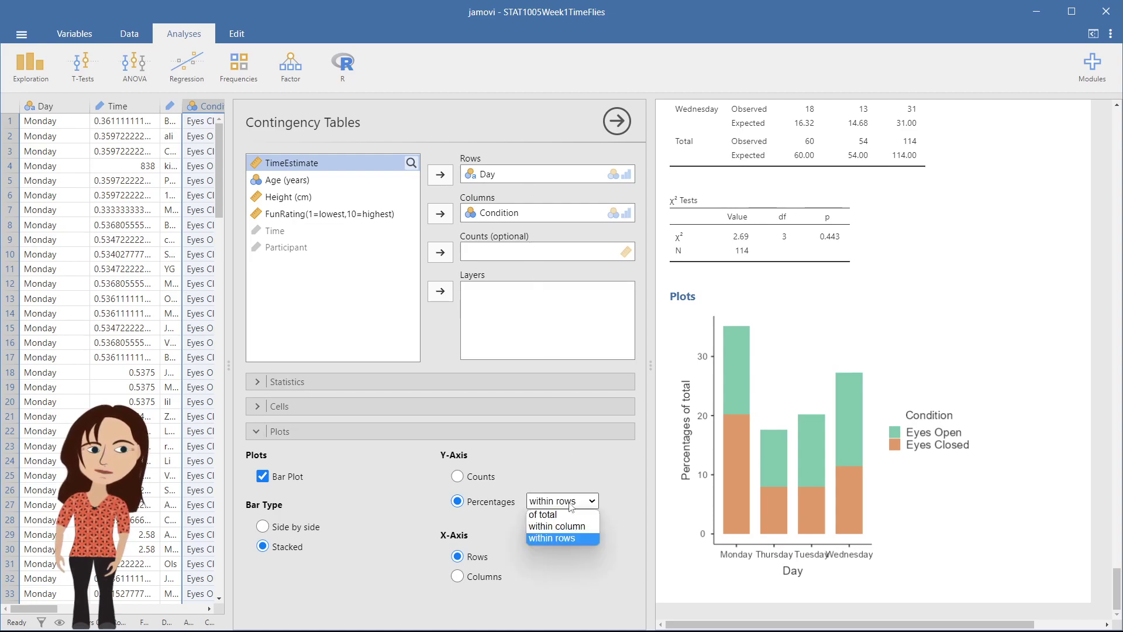
click(564, 526)
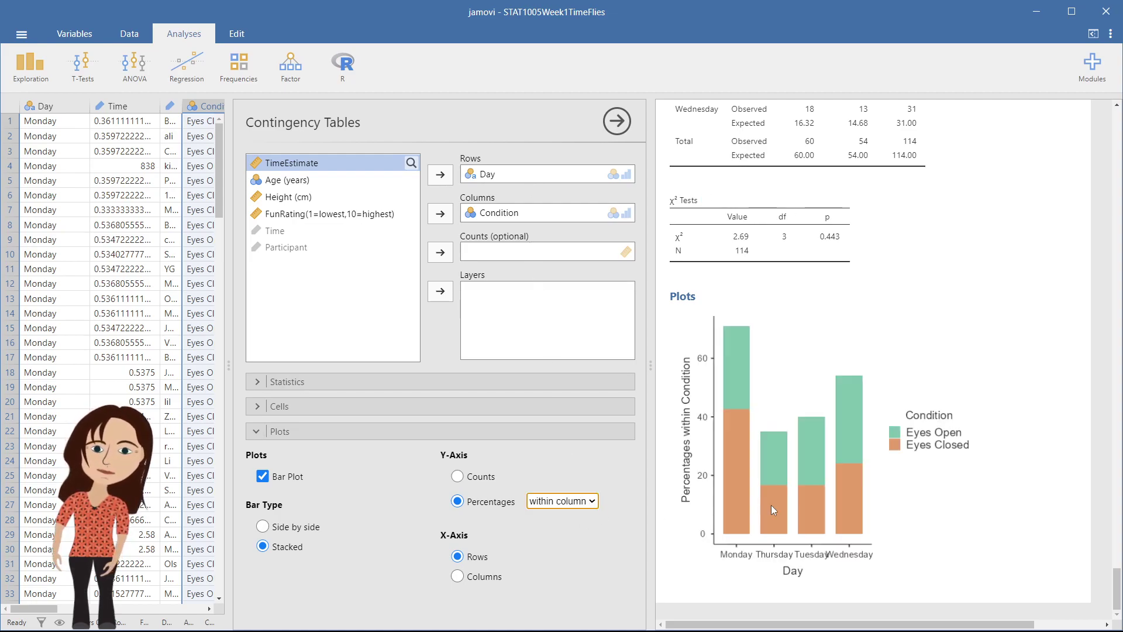
click(570, 501)
click(569, 541)
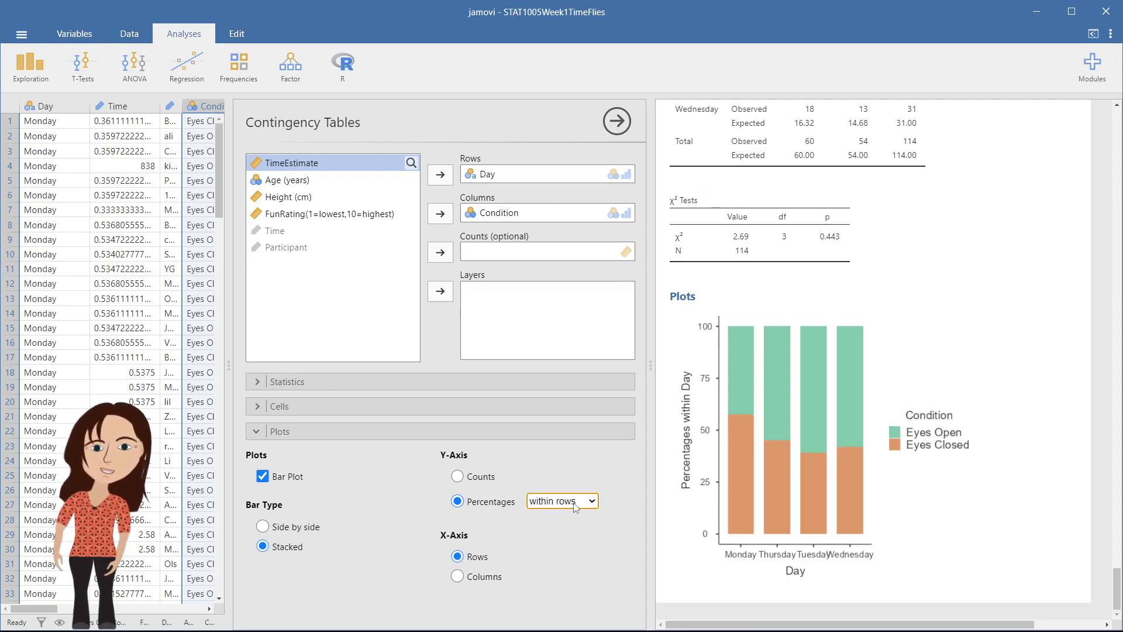
click(557, 506)
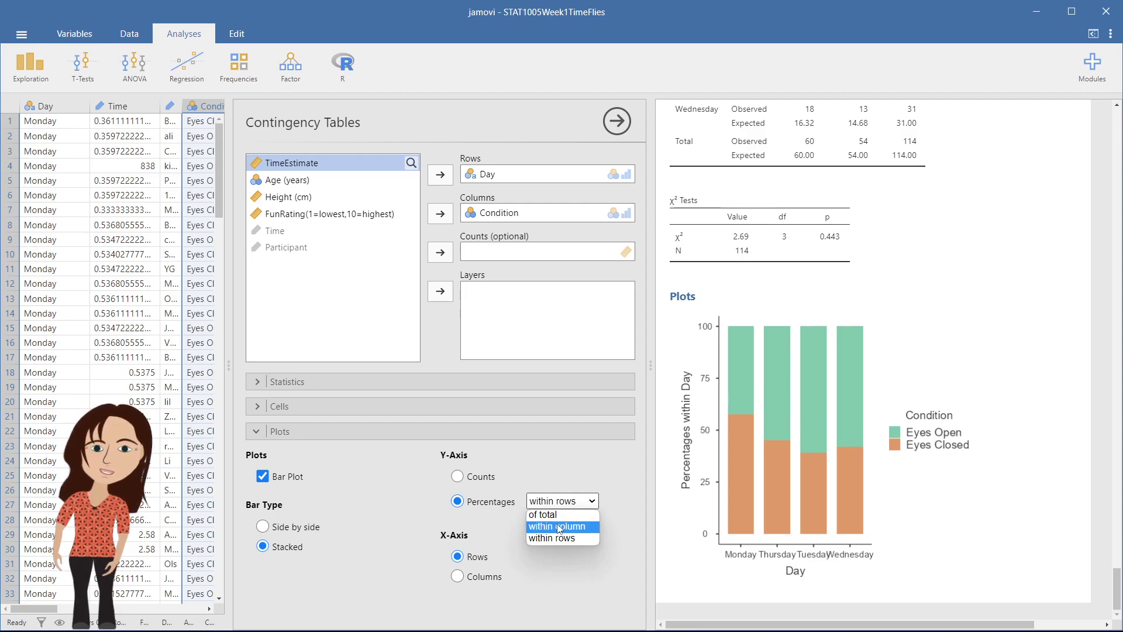
click(556, 517)
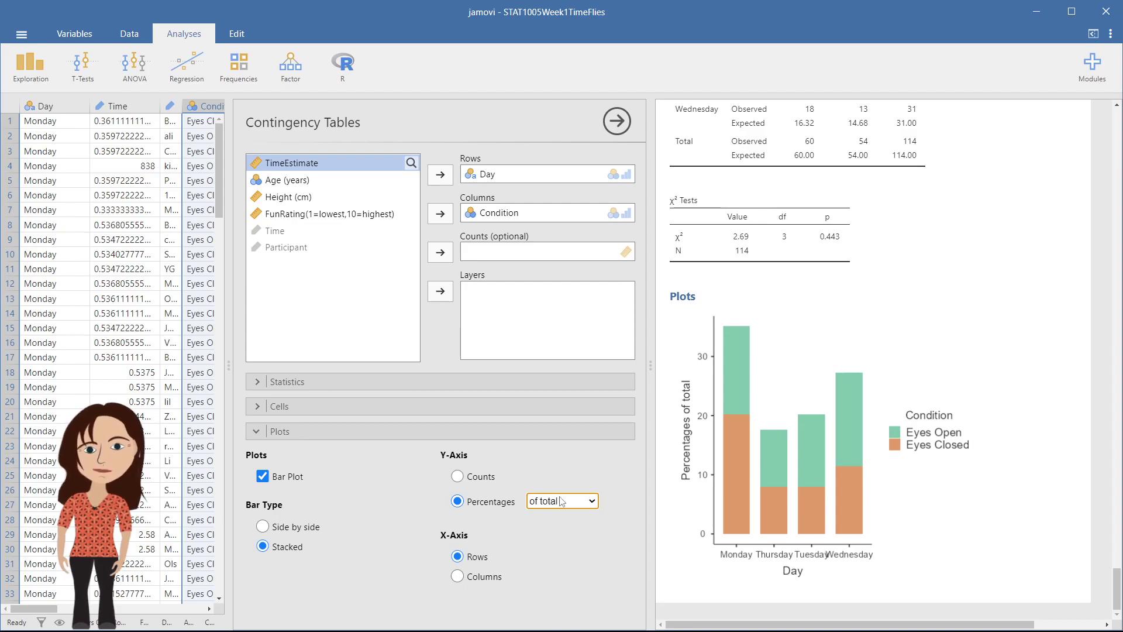
Step: Set the bar plot's percentages to within rows, and swap the variables so Condition defines the rows and Day the columns
click(560, 503)
click(554, 539)
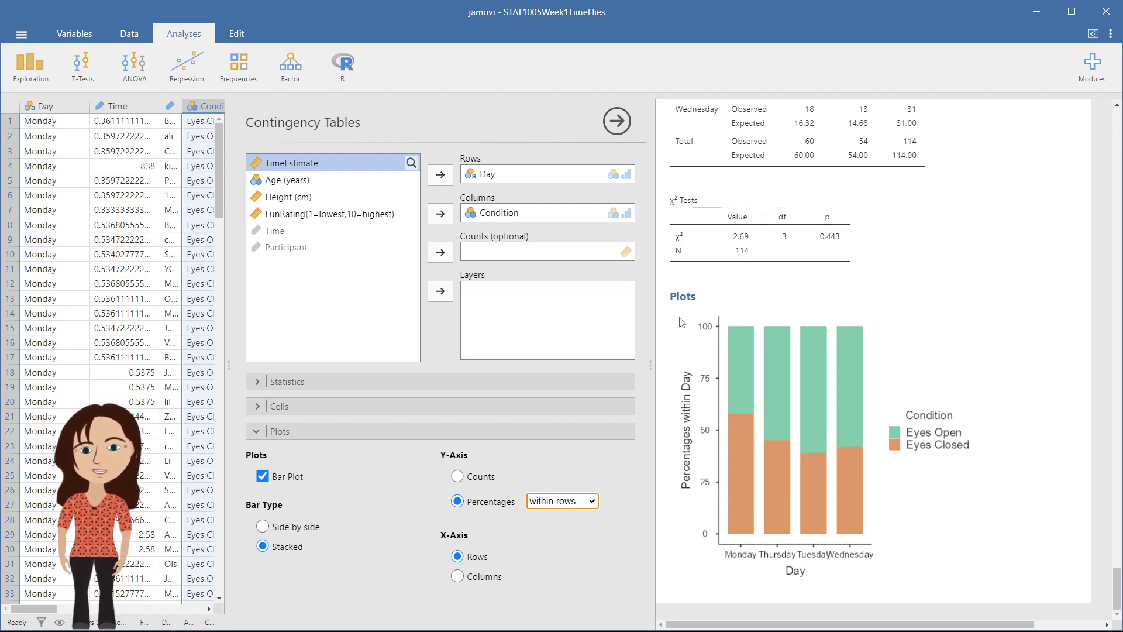
click(499, 215)
click(445, 214)
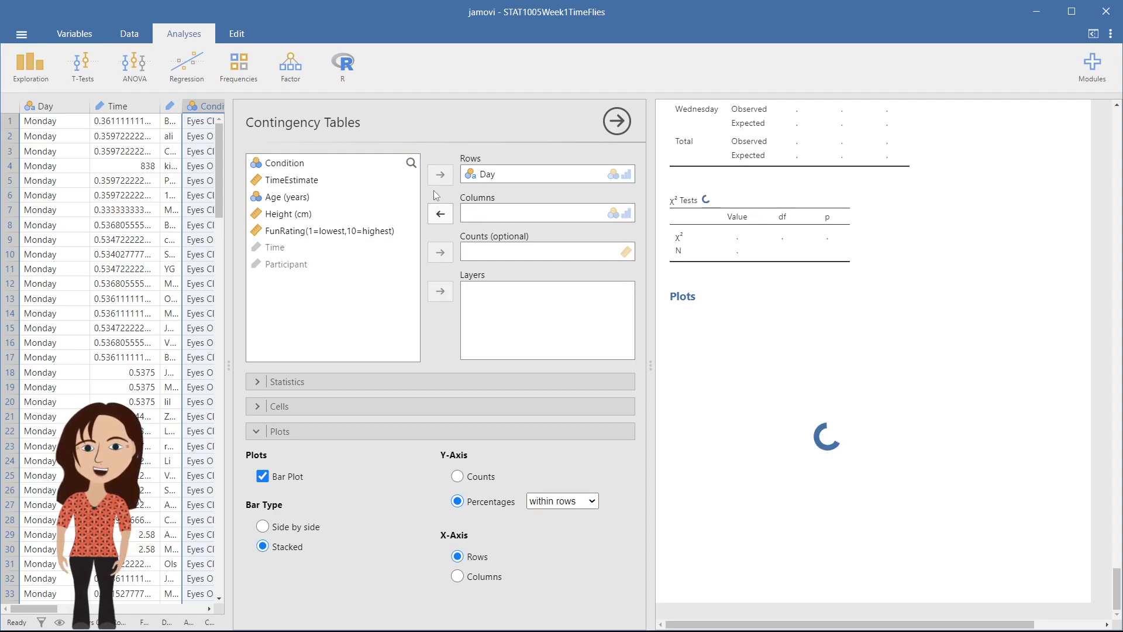
click(480, 174)
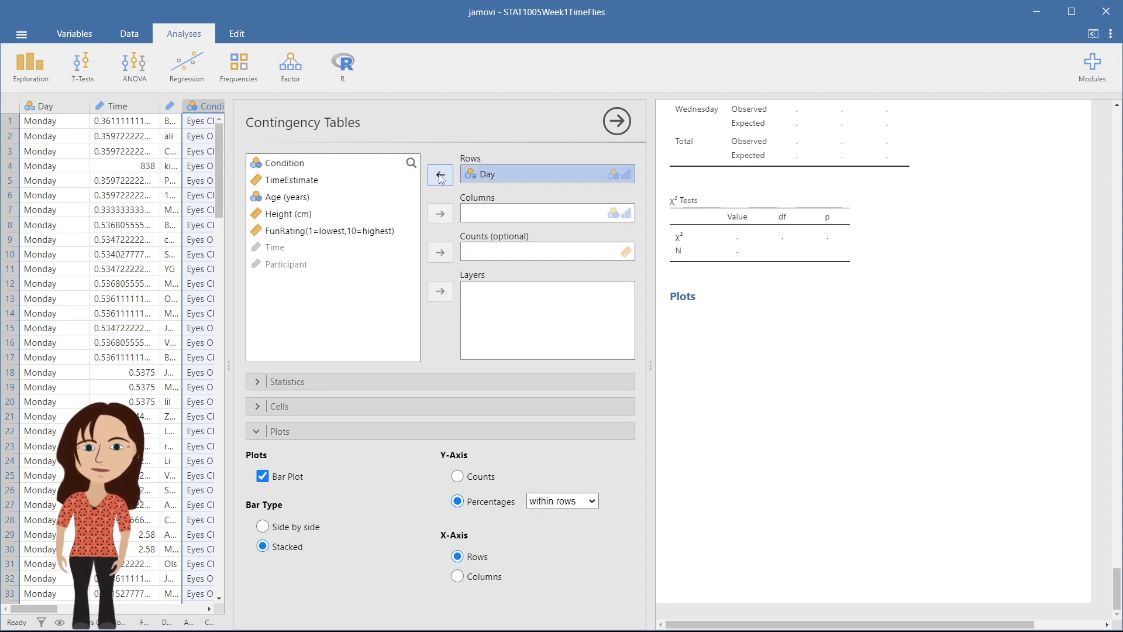
click(440, 174)
click(283, 186)
click(440, 175)
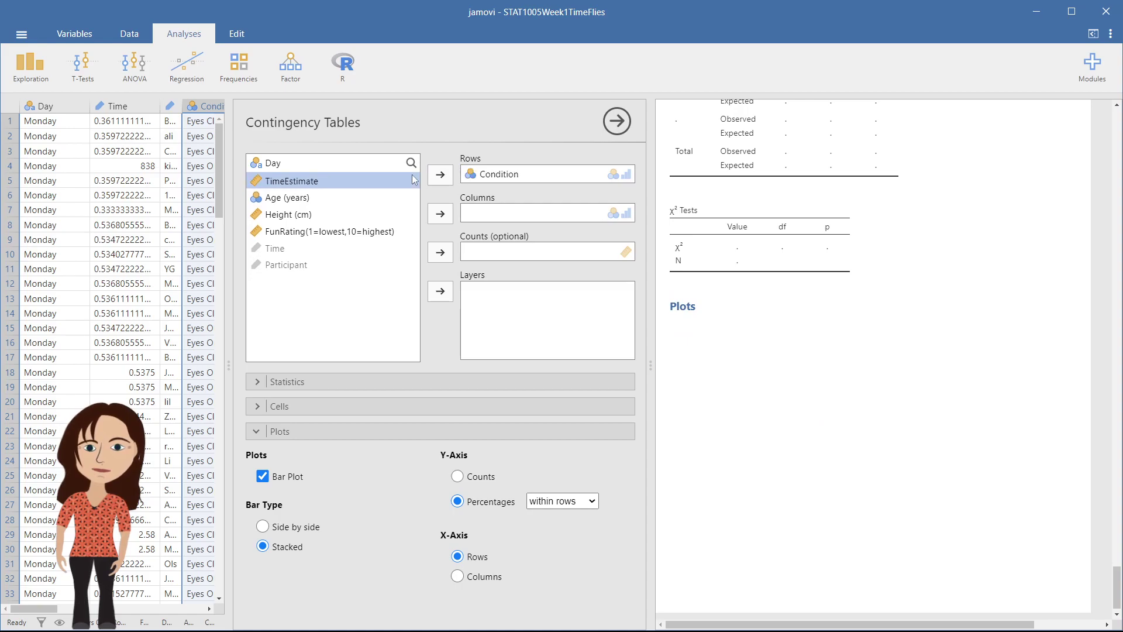
click(369, 165)
click(440, 214)
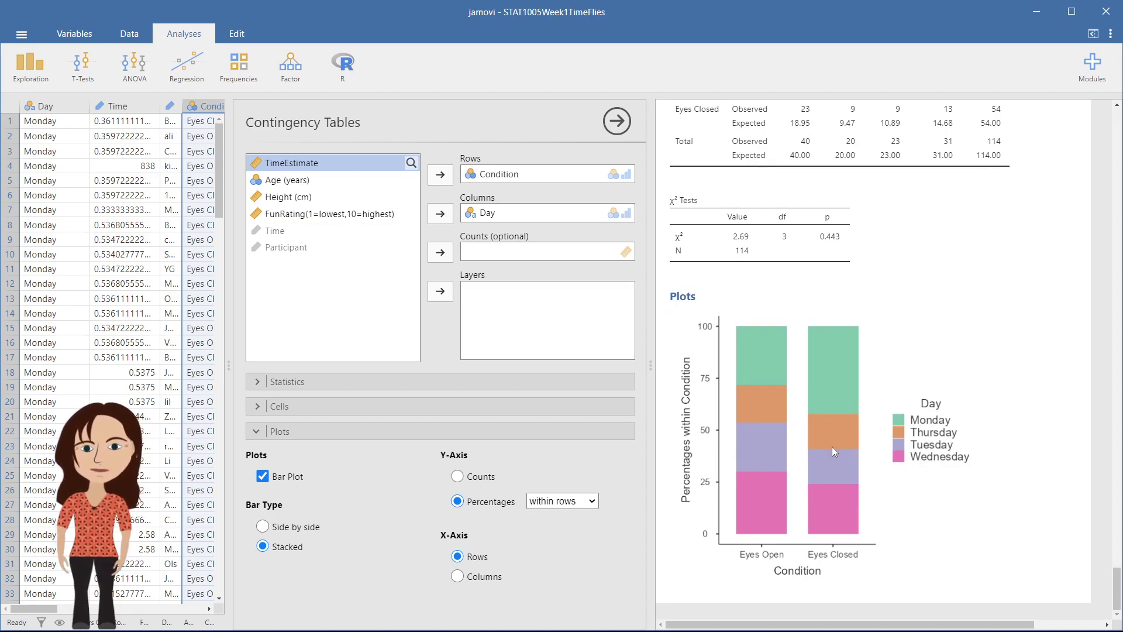
Step: Try the bar plot's Y-axis with percentages within column, percentages of total, and counts
click(562, 501)
click(551, 522)
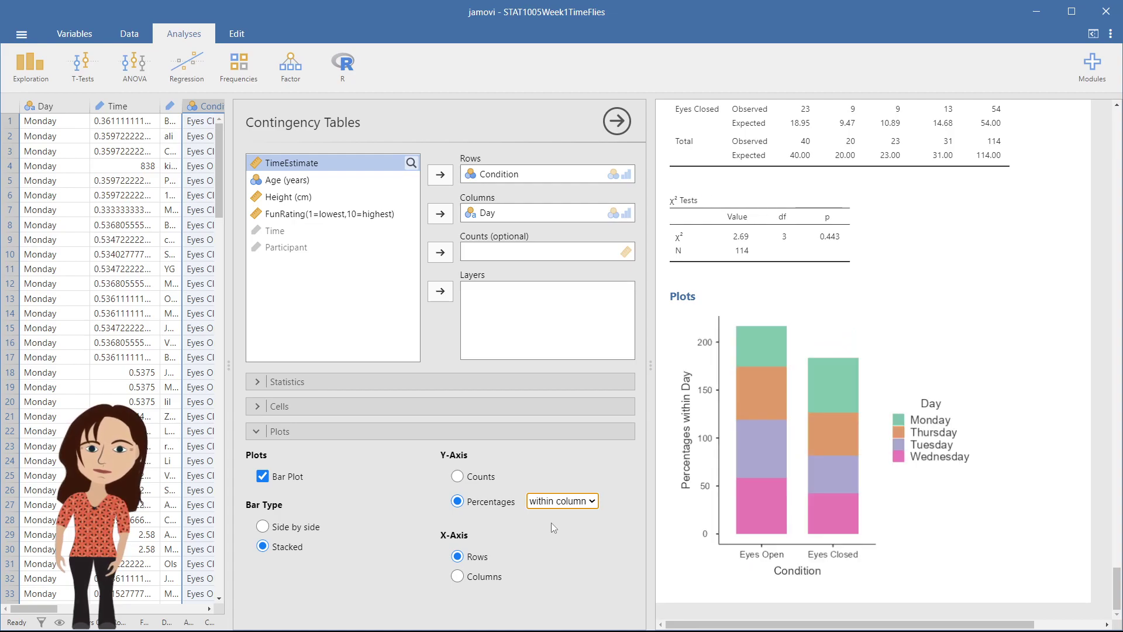
click(576, 504)
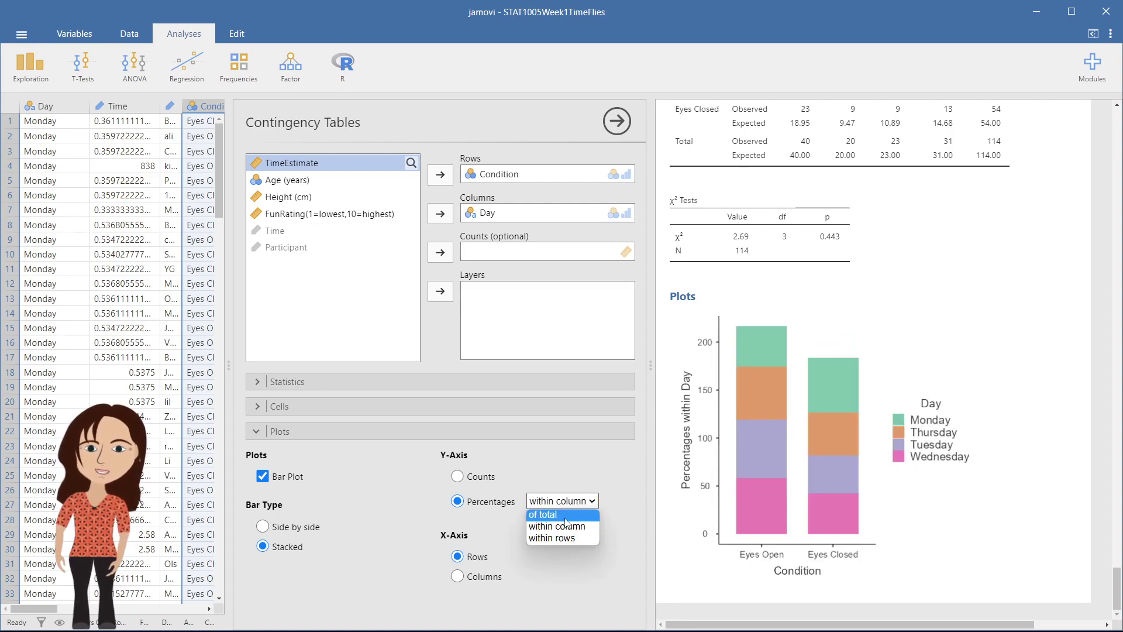
click(565, 517)
click(457, 476)
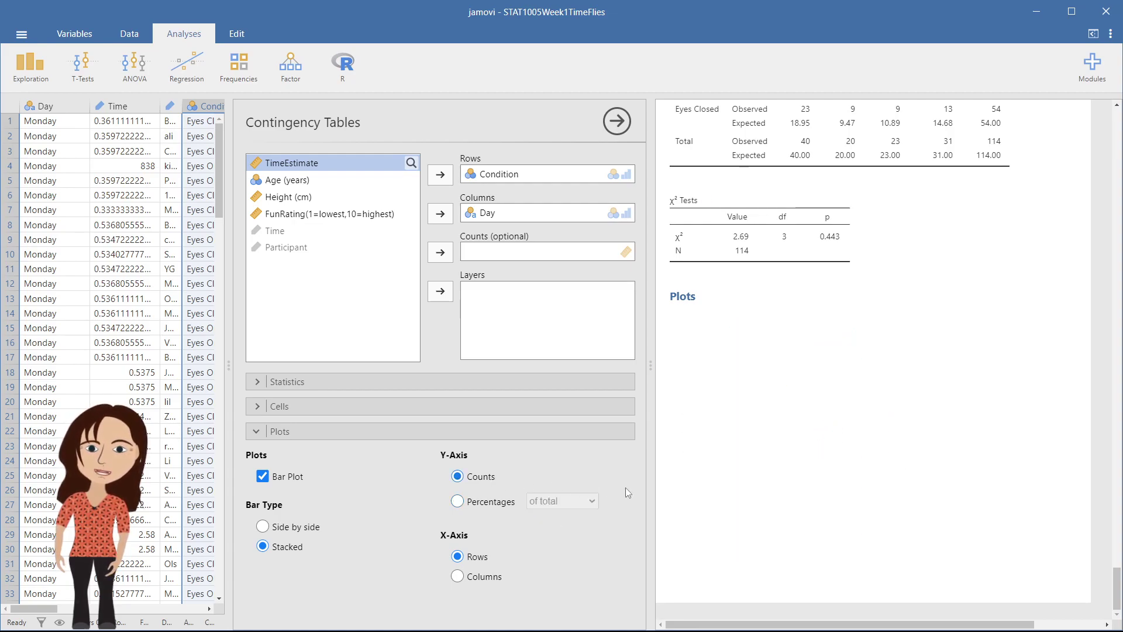
Step: Swap the contingency table variables back so Day defines the rows and Condition the columns
click(505, 214)
click(440, 213)
click(503, 176)
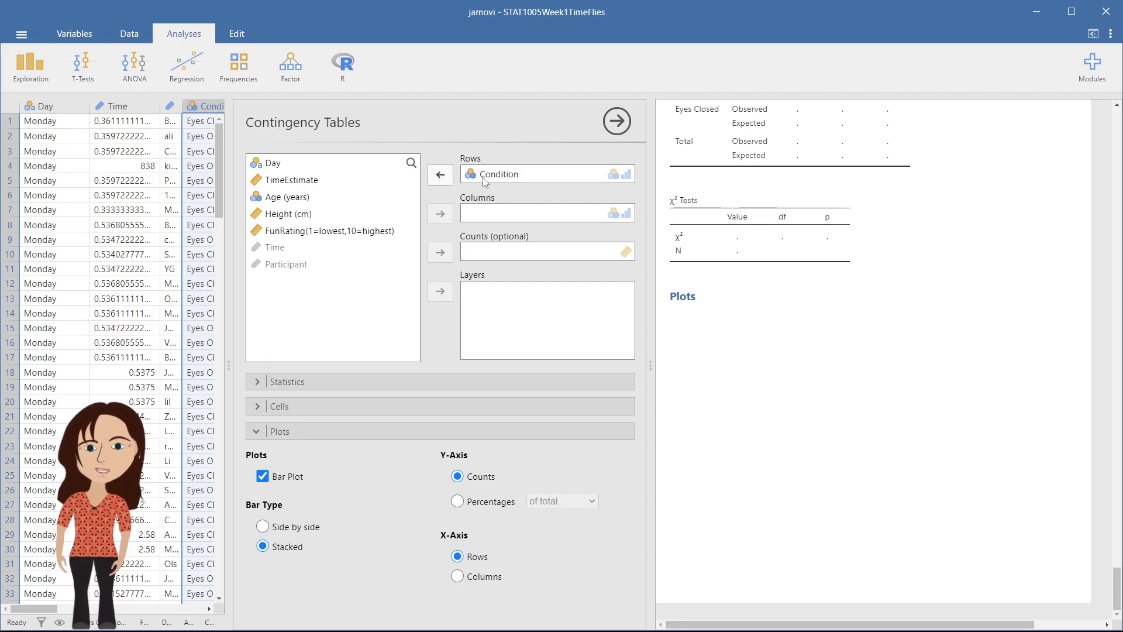
click(484, 179)
click(440, 175)
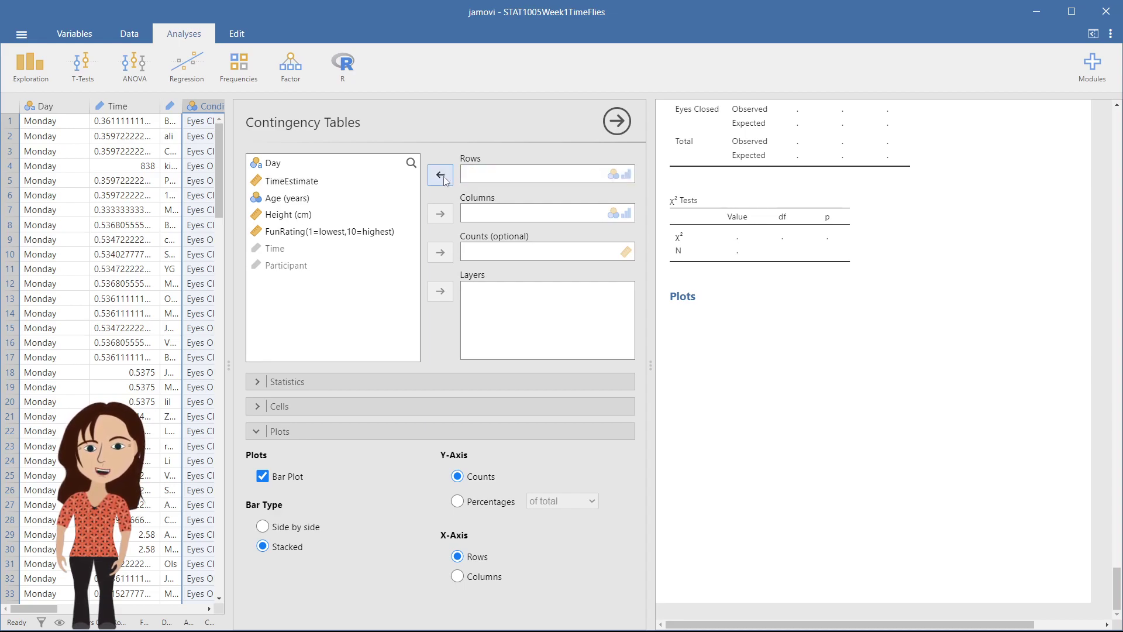
click(307, 168)
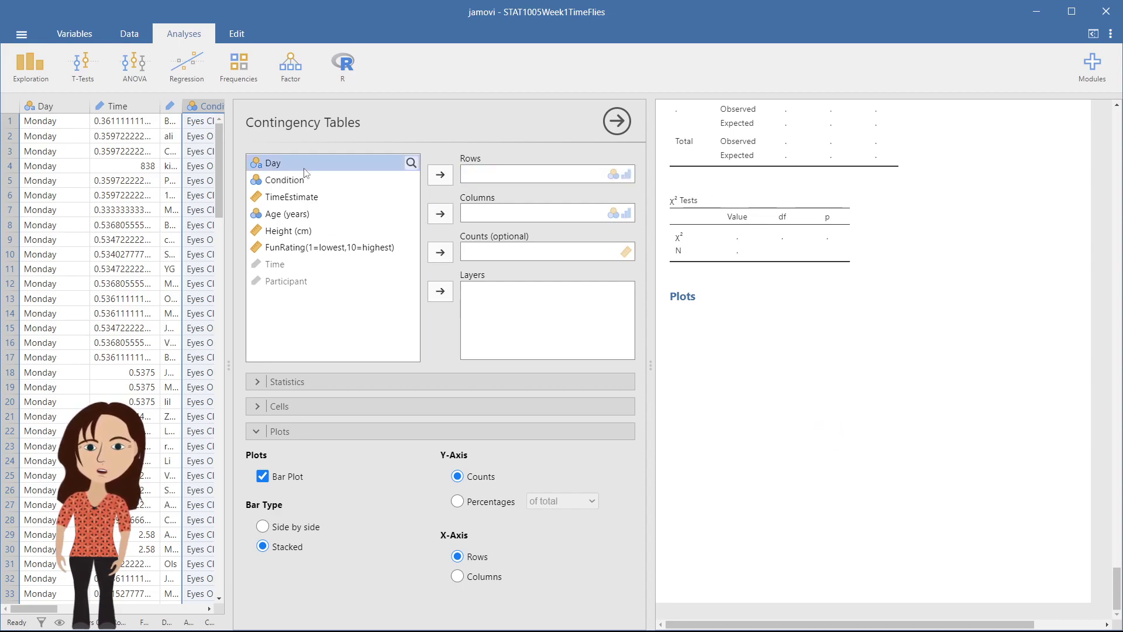
click(440, 175)
click(442, 214)
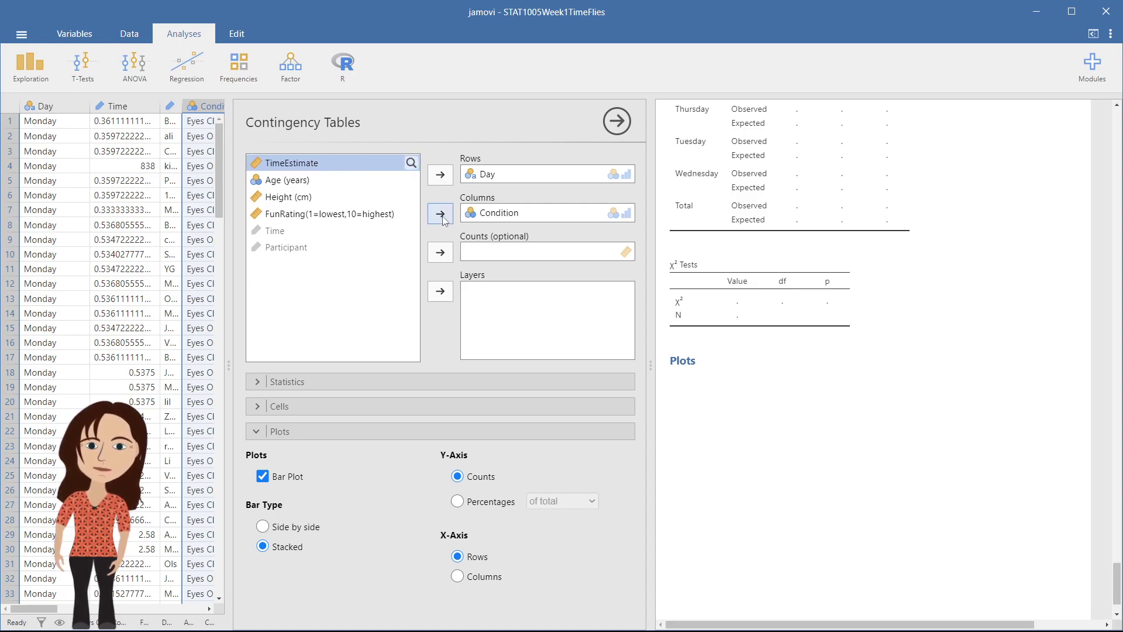
Step: Set the bar plot's Y-axis to percentages within rows
click(507, 505)
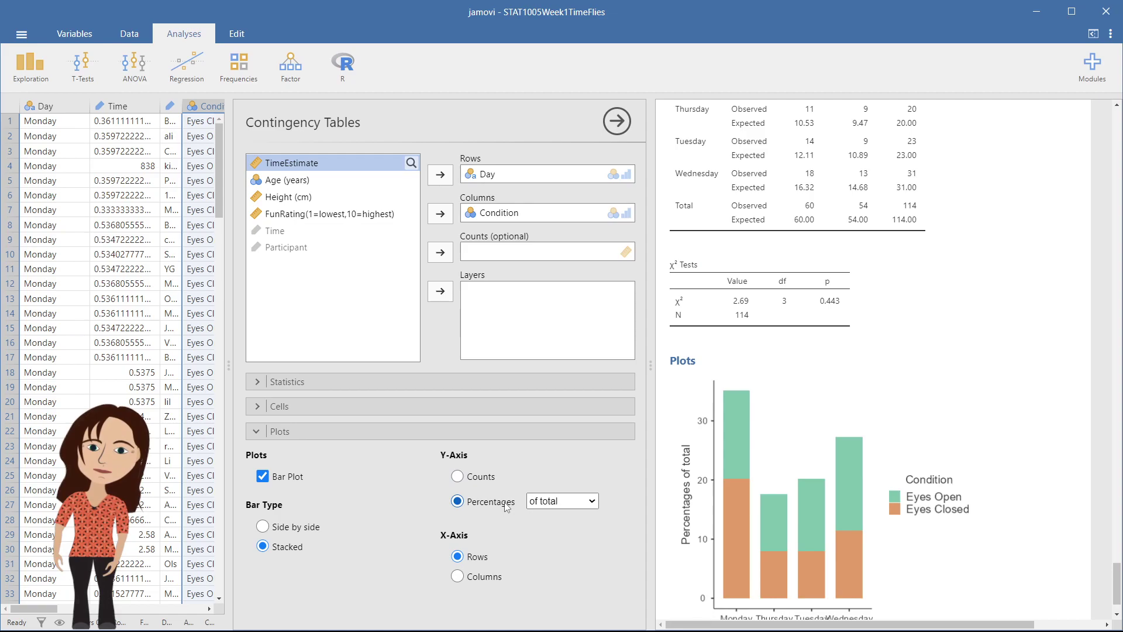
click(573, 504)
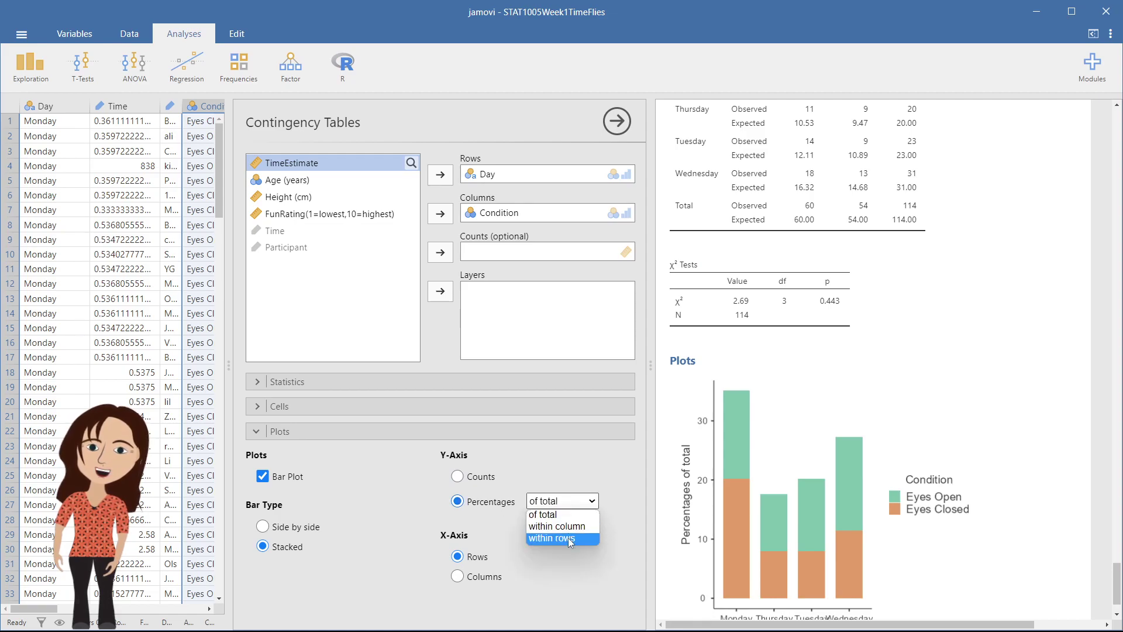
click(568, 540)
scroll(911, 440, down, 1)
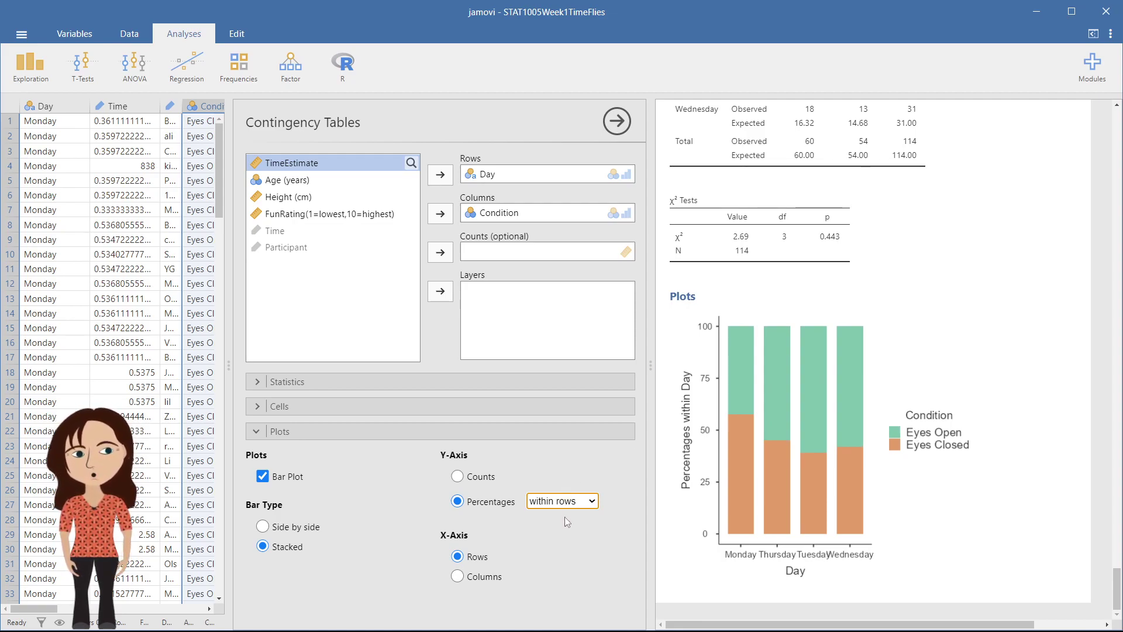
Step: Try columns on the bar plot's X-axis and side-by-side bars, returning to rows and stacked bars
click(457, 576)
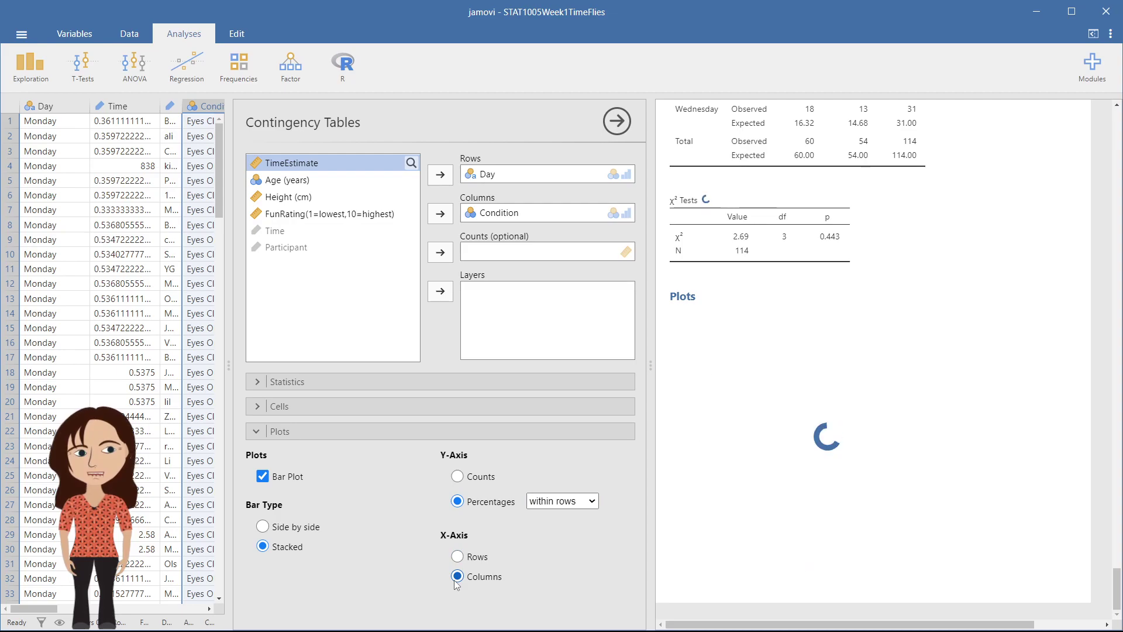
click(458, 558)
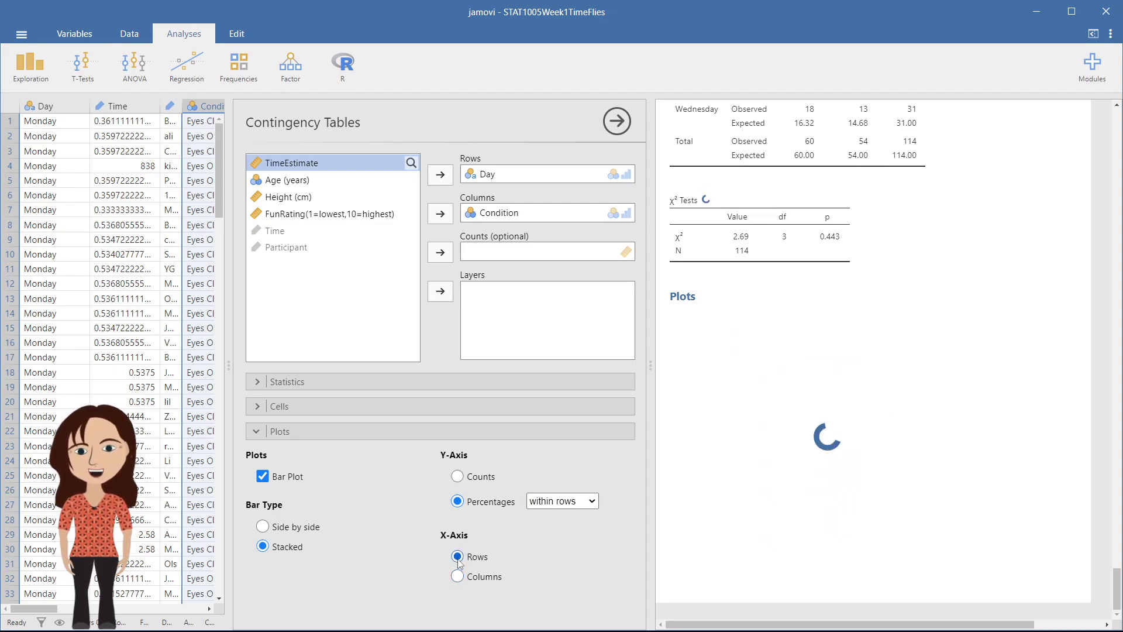
click(263, 527)
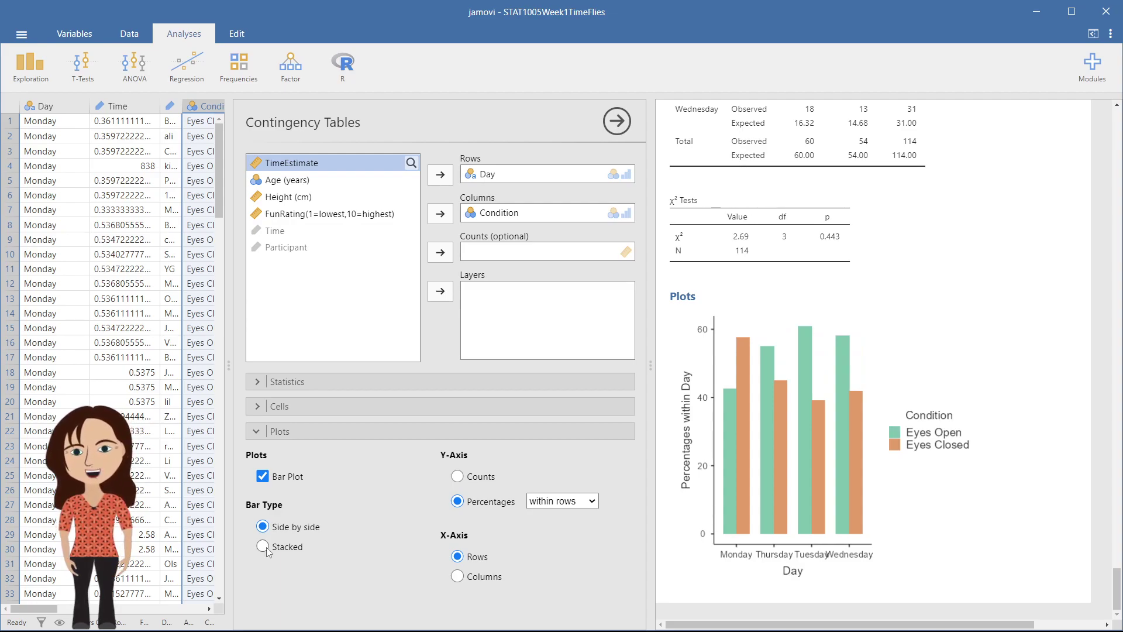
click(263, 546)
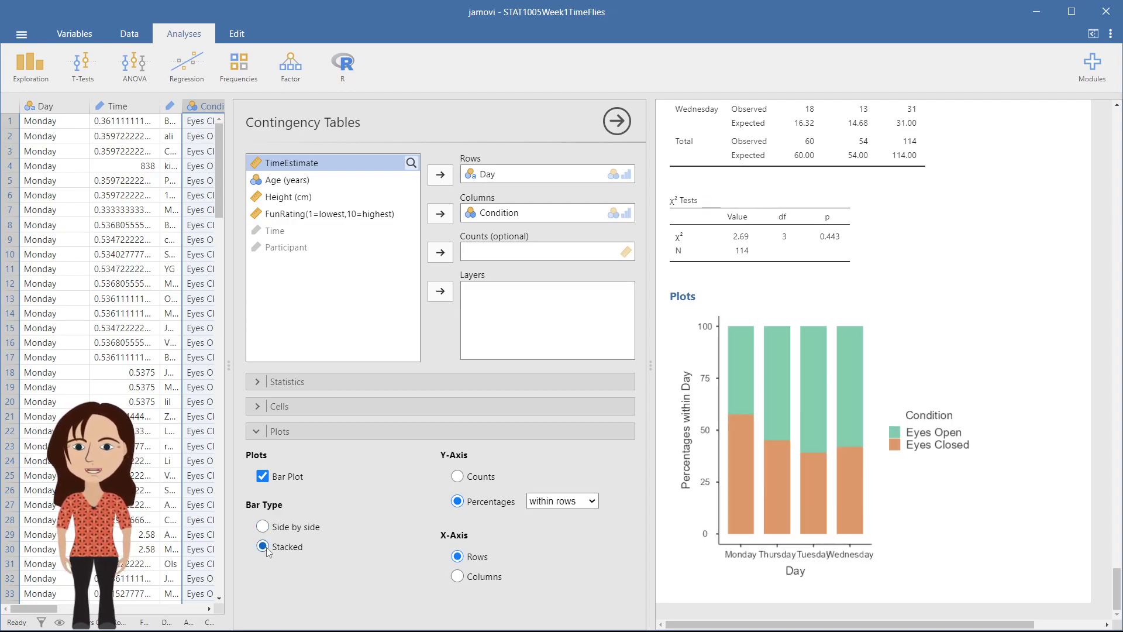
click(262, 526)
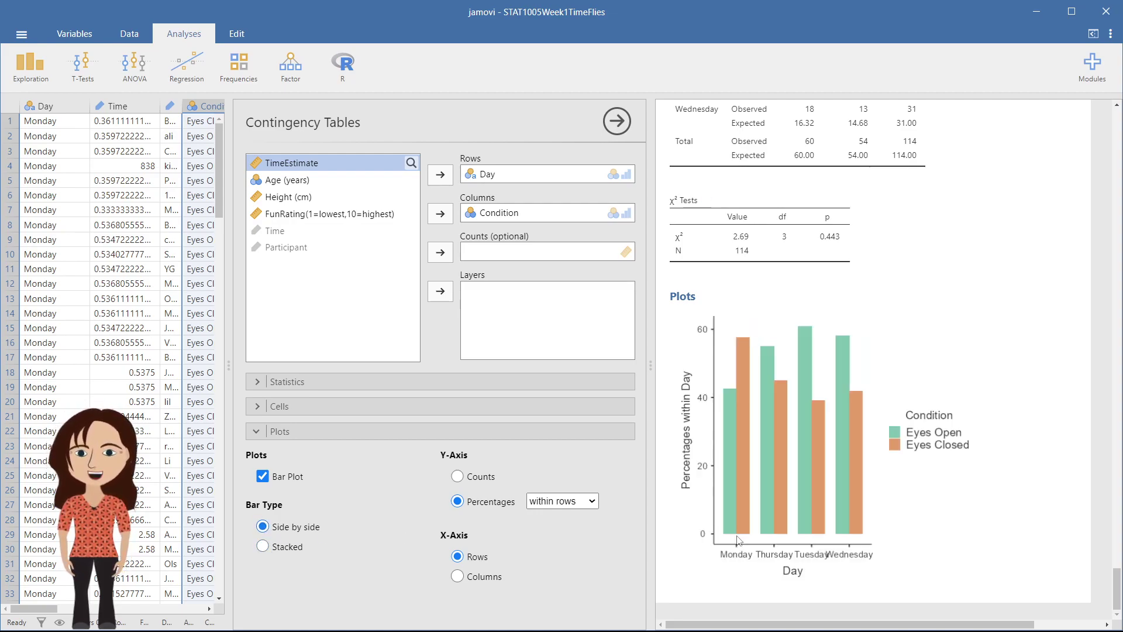
click(263, 546)
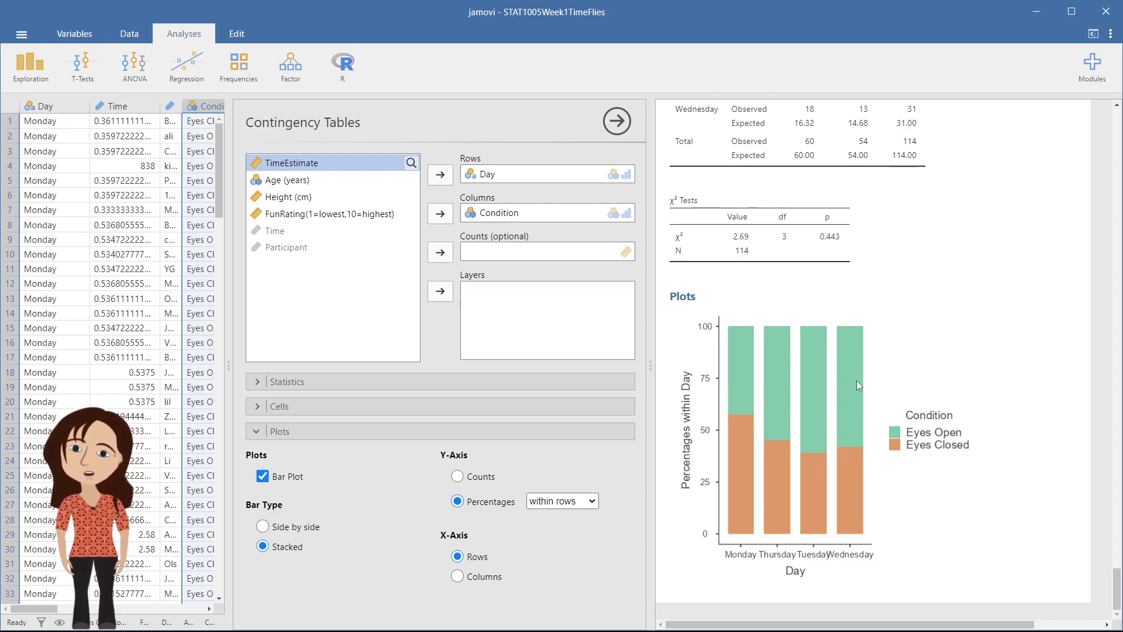
Step: Set the plot theme to Minimal and the color palette to jmv in the application settings
click(1111, 36)
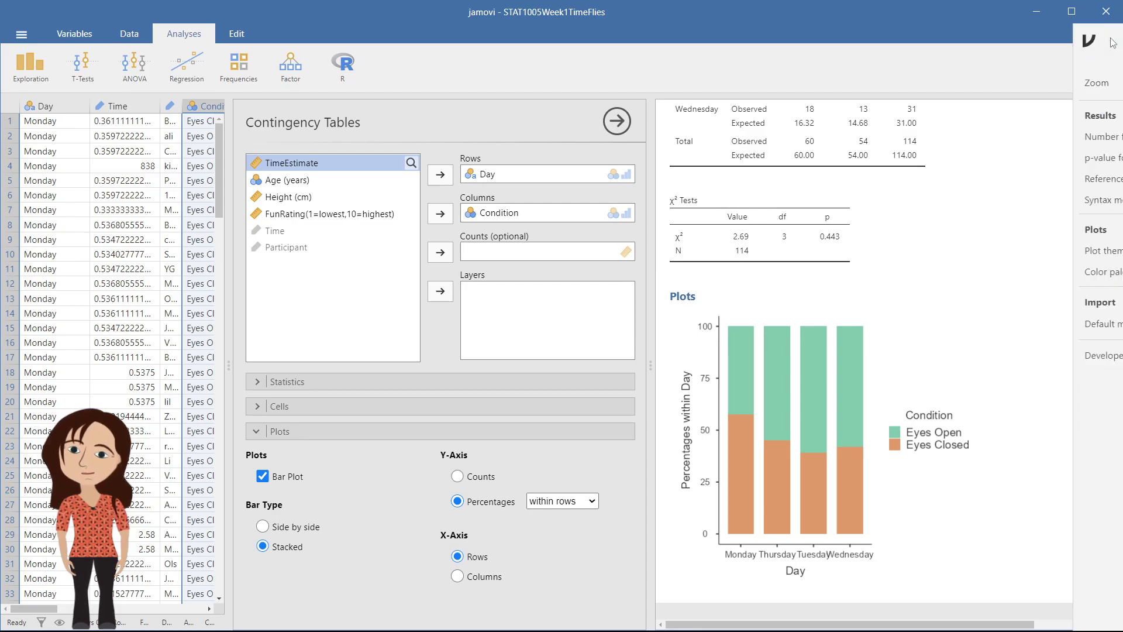
click(1062, 256)
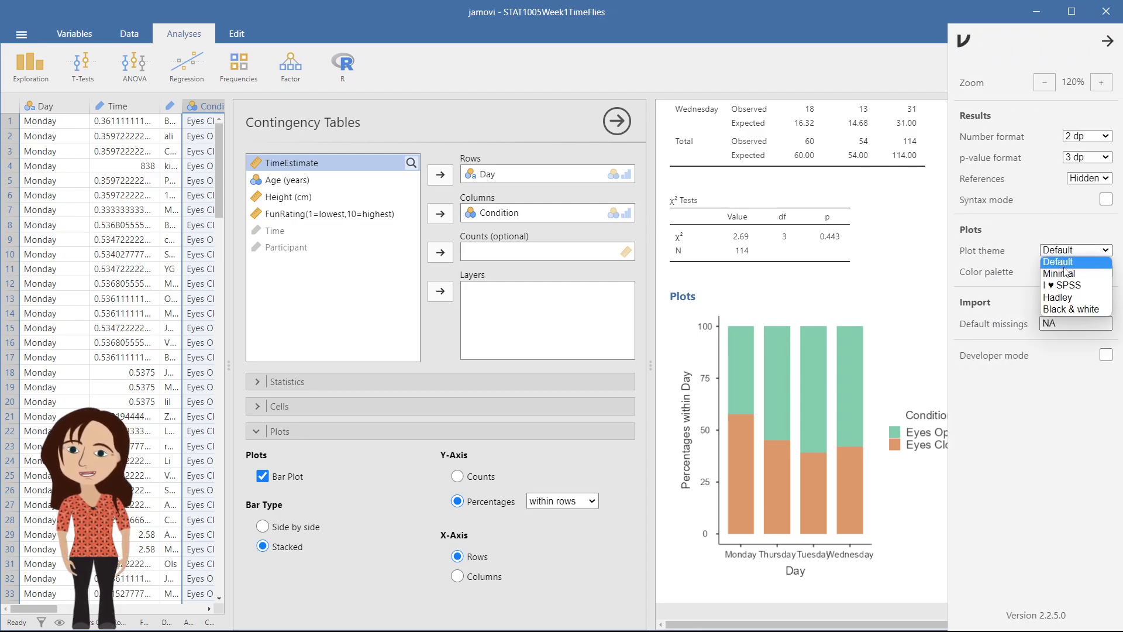
click(1066, 274)
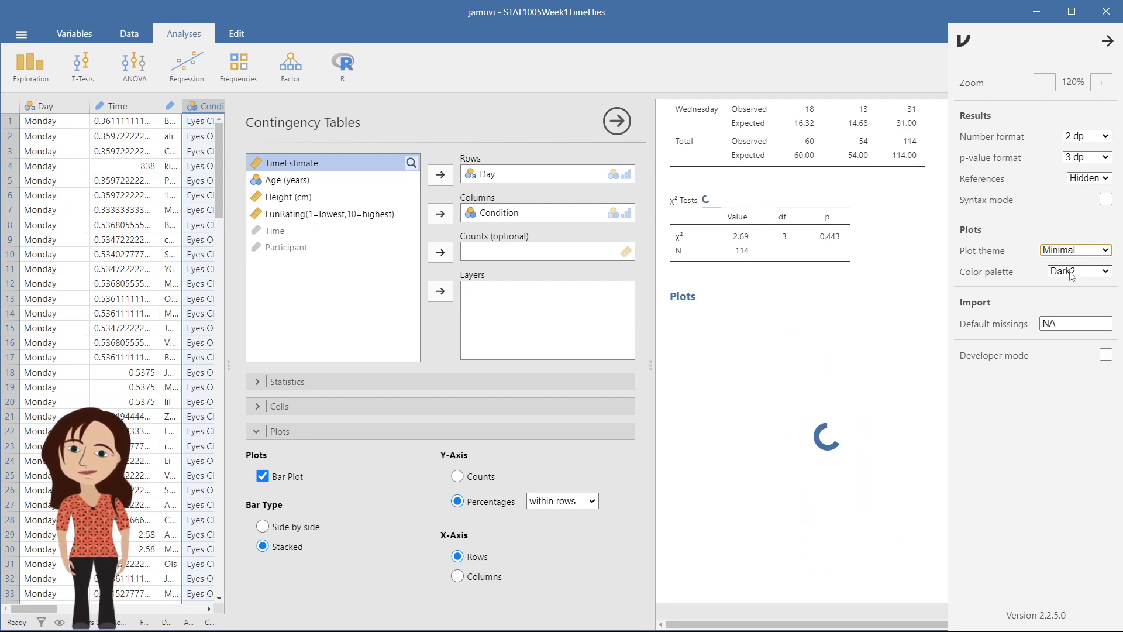
click(1071, 272)
click(1074, 297)
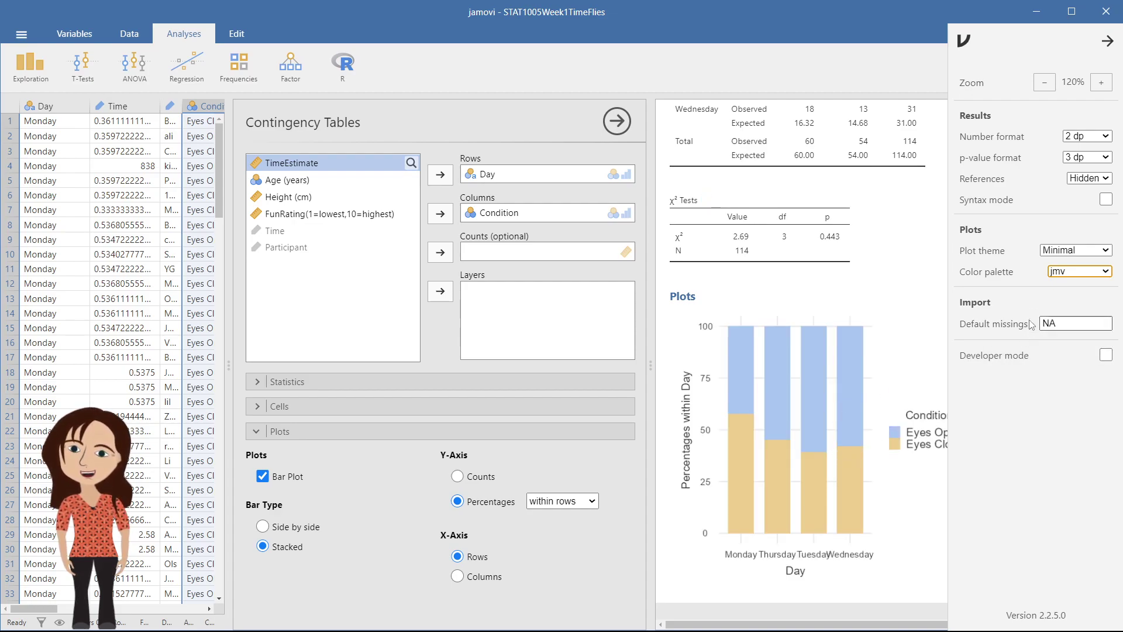
Step: Try the Accent, Hadley, Greys and Blues color palettes on the bar plot
click(1064, 272)
click(1066, 324)
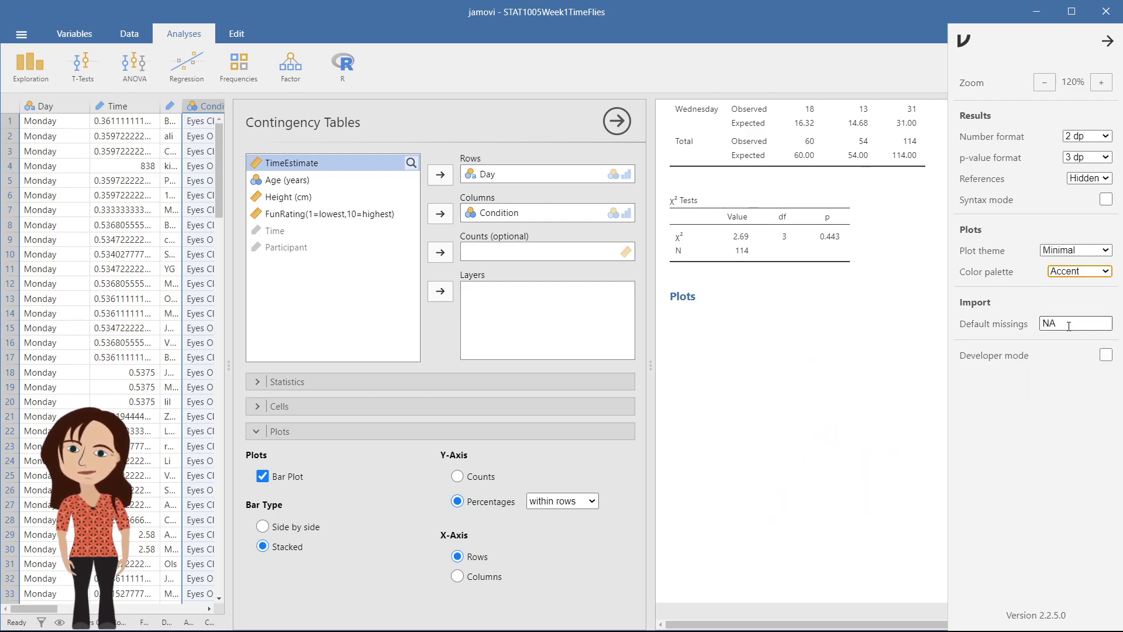
click(1077, 273)
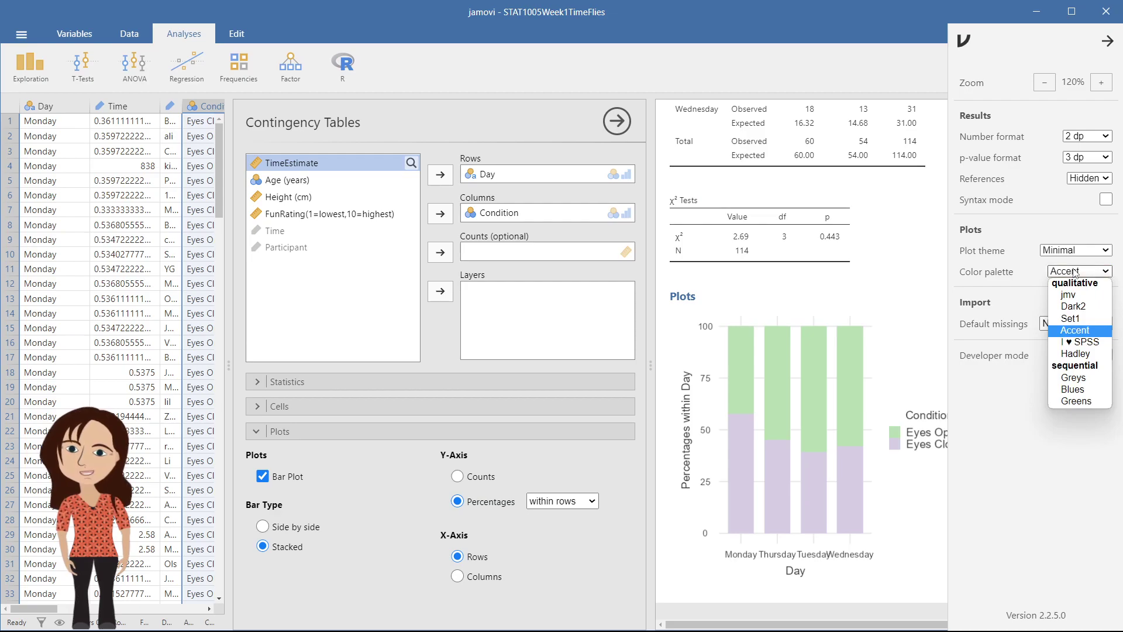
click(1077, 353)
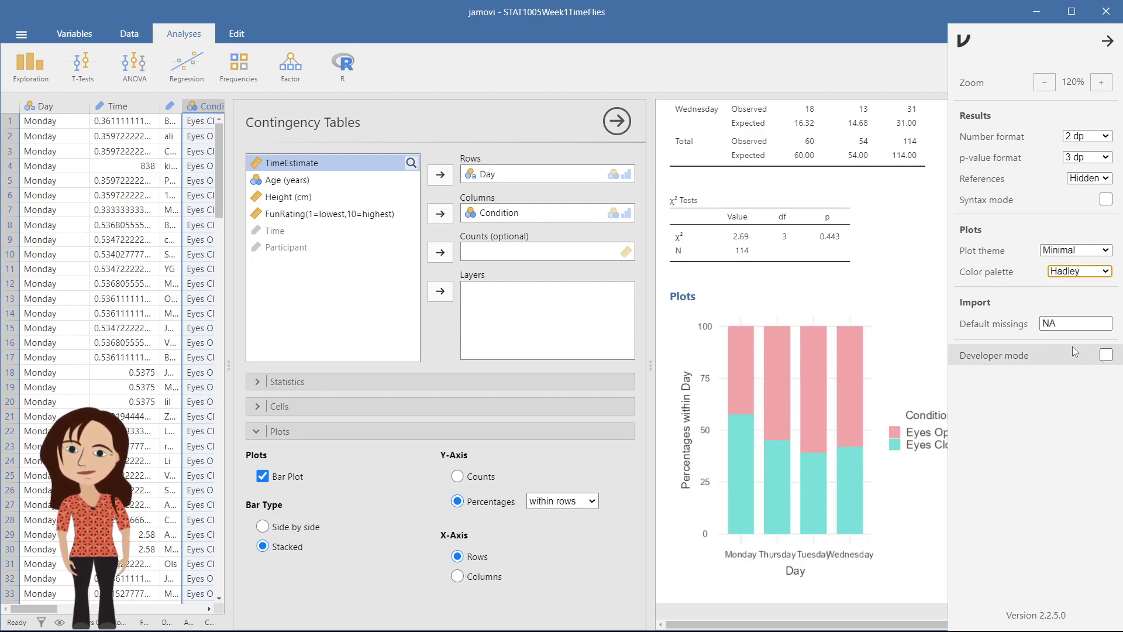
click(1080, 282)
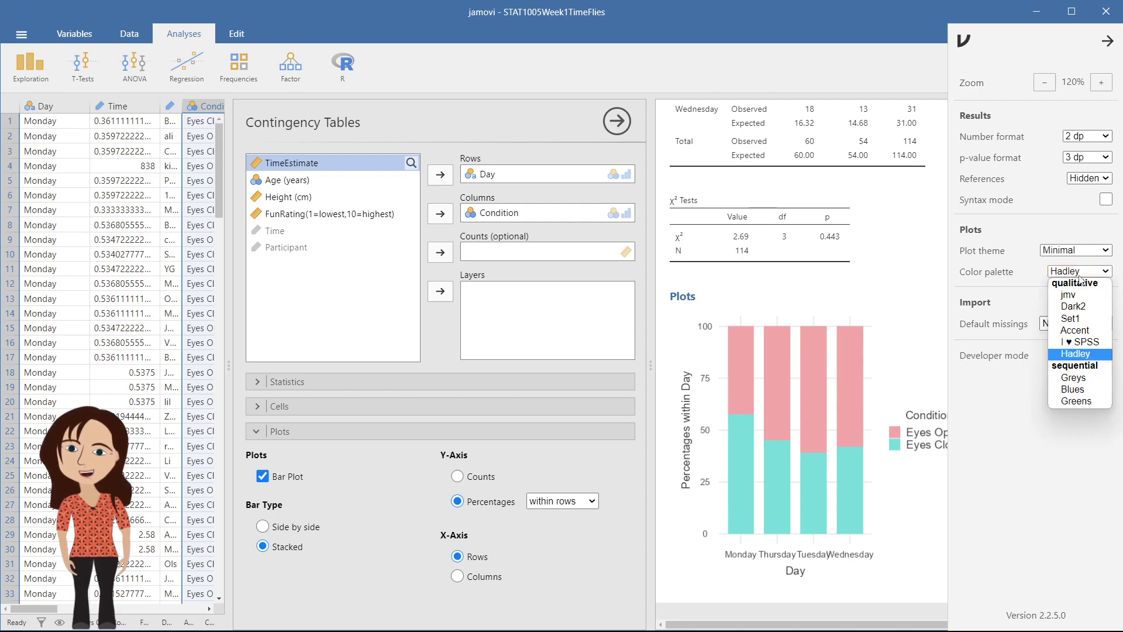
click(1082, 375)
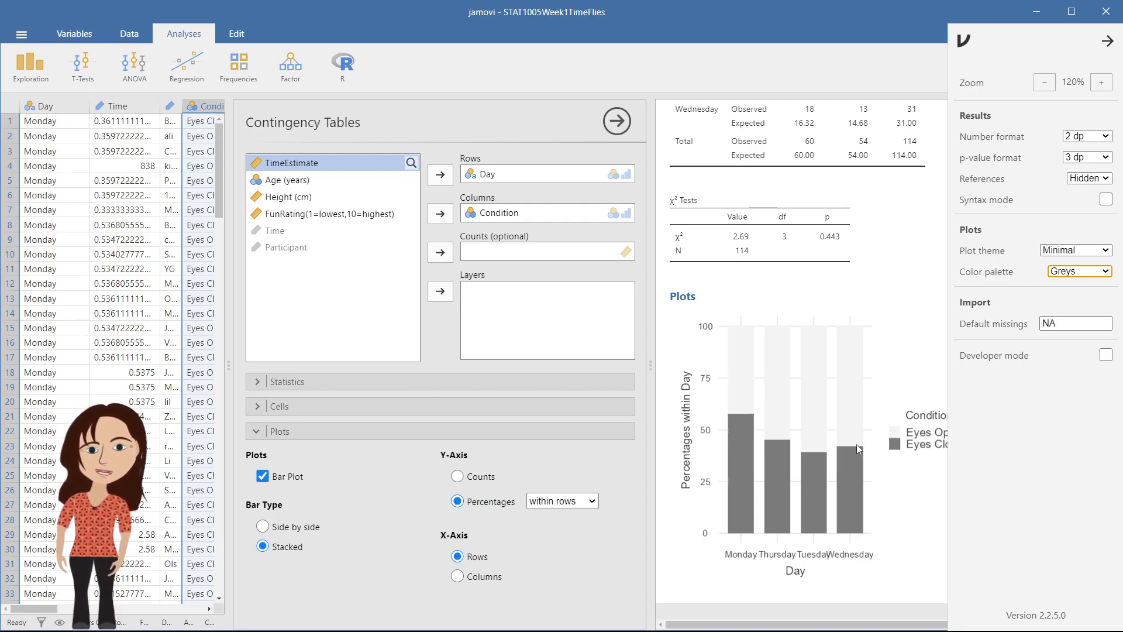
click(1083, 273)
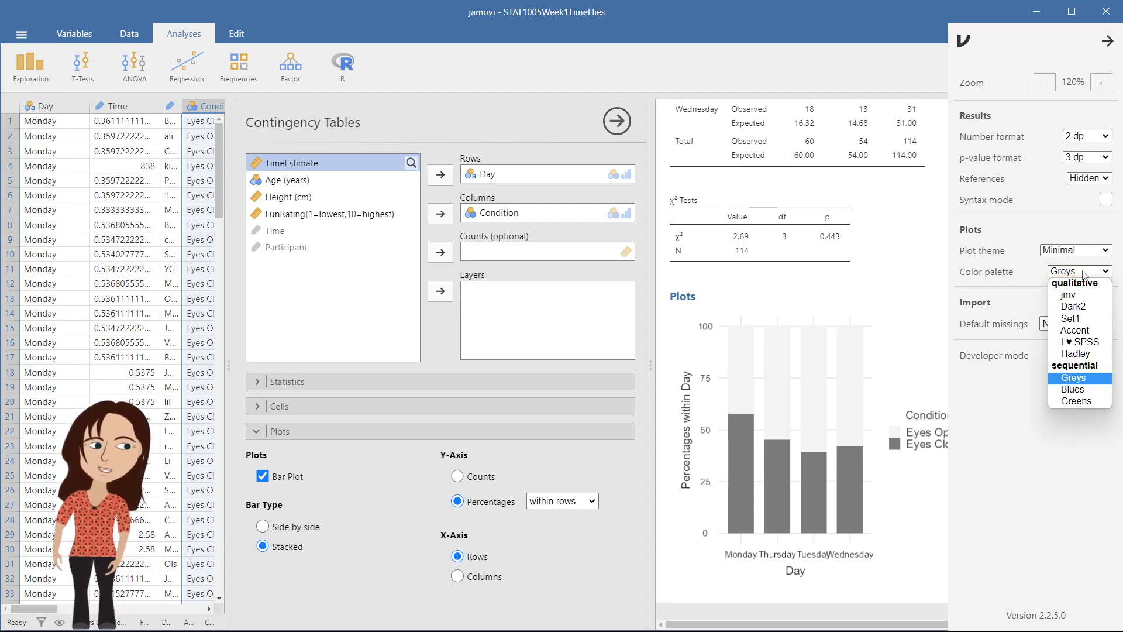
click(1082, 393)
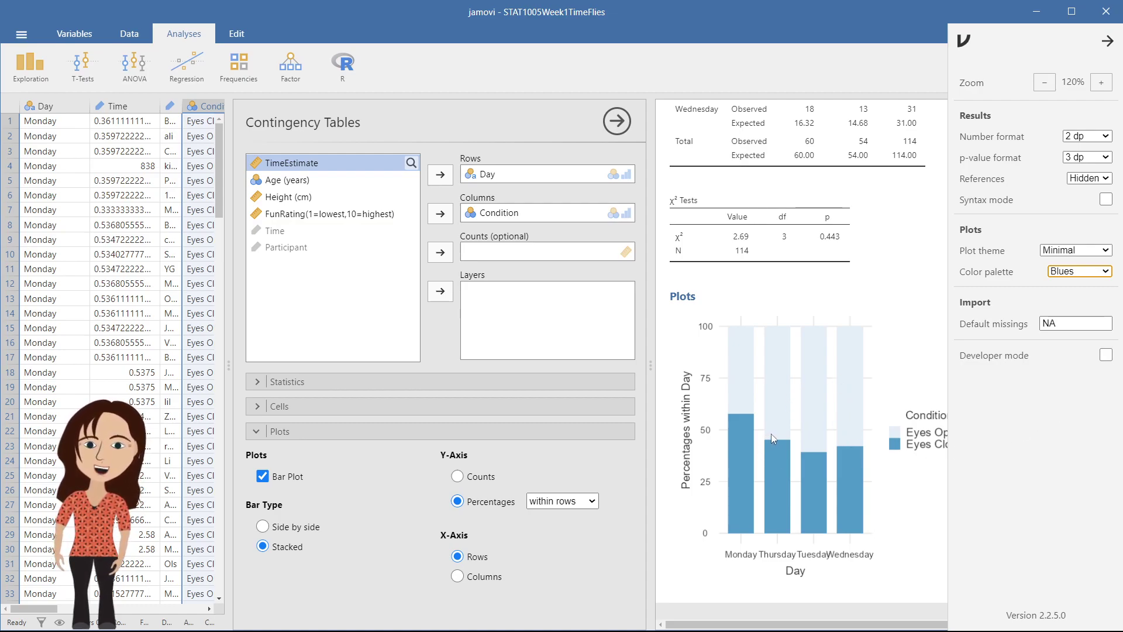
Step: Set the plots' color palette to Greens and close the application settings
click(1105, 272)
click(1076, 401)
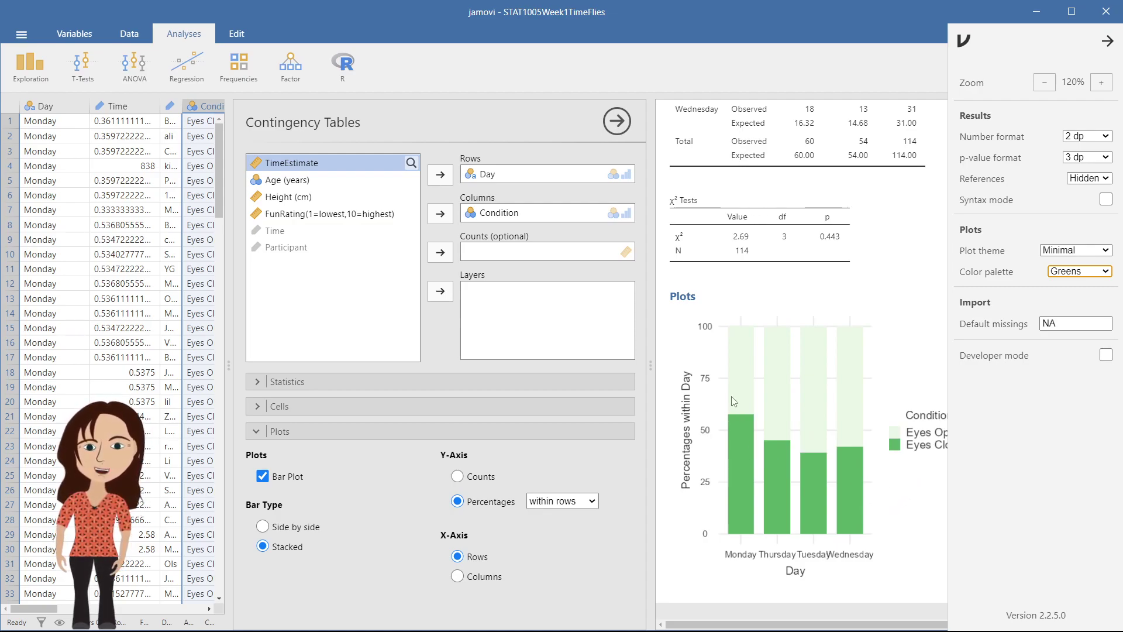
click(1107, 42)
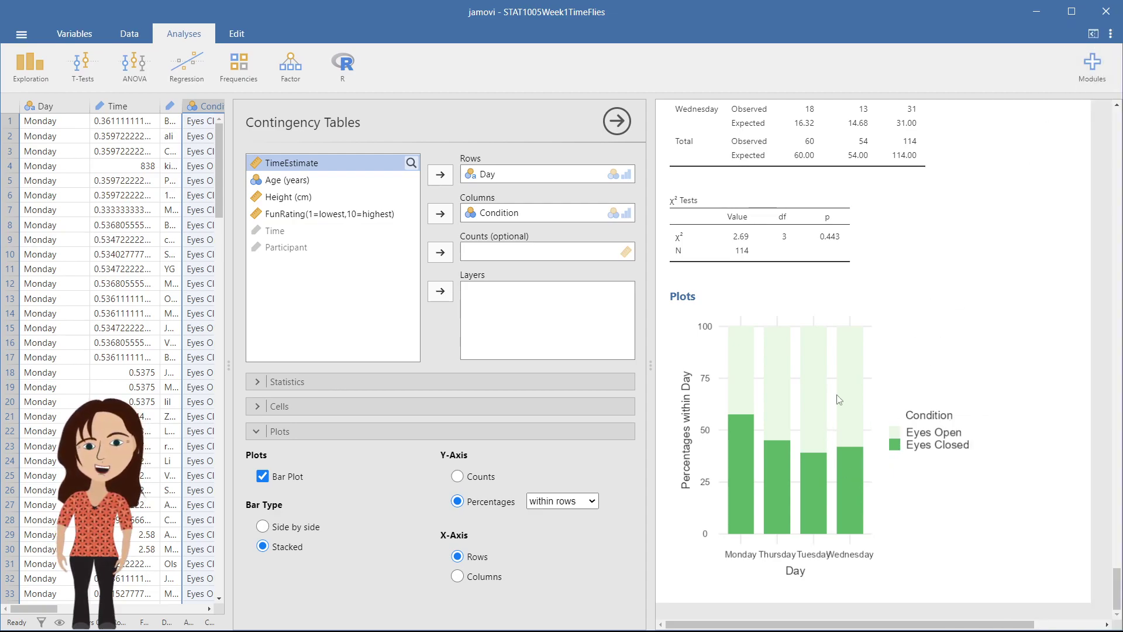